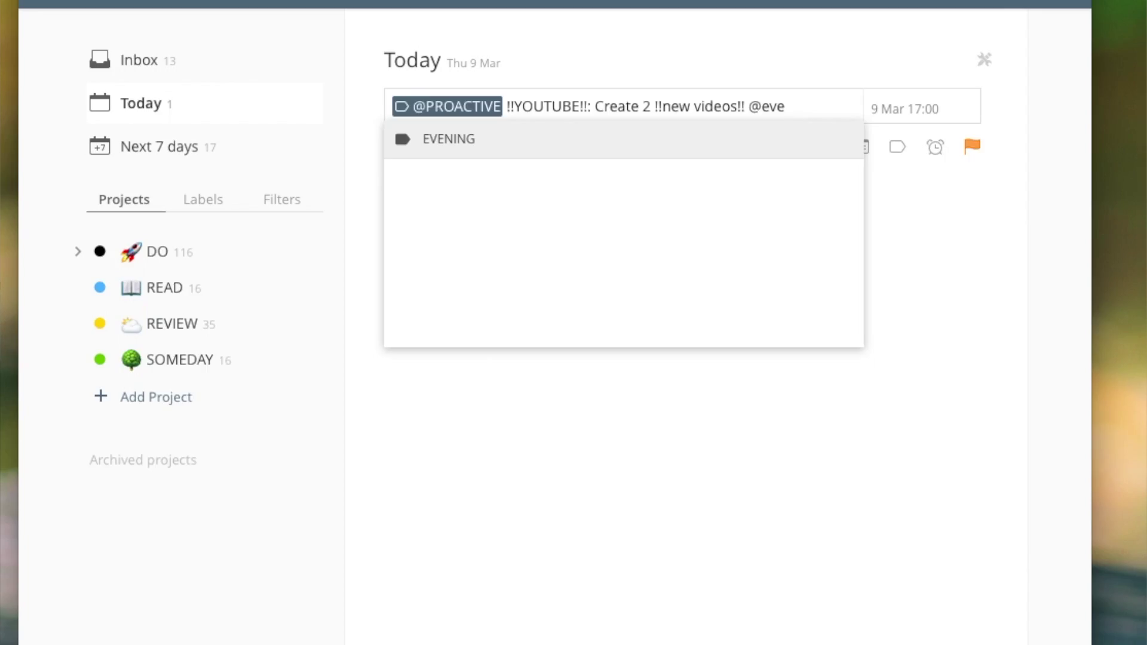
pyautogui.press('Return')
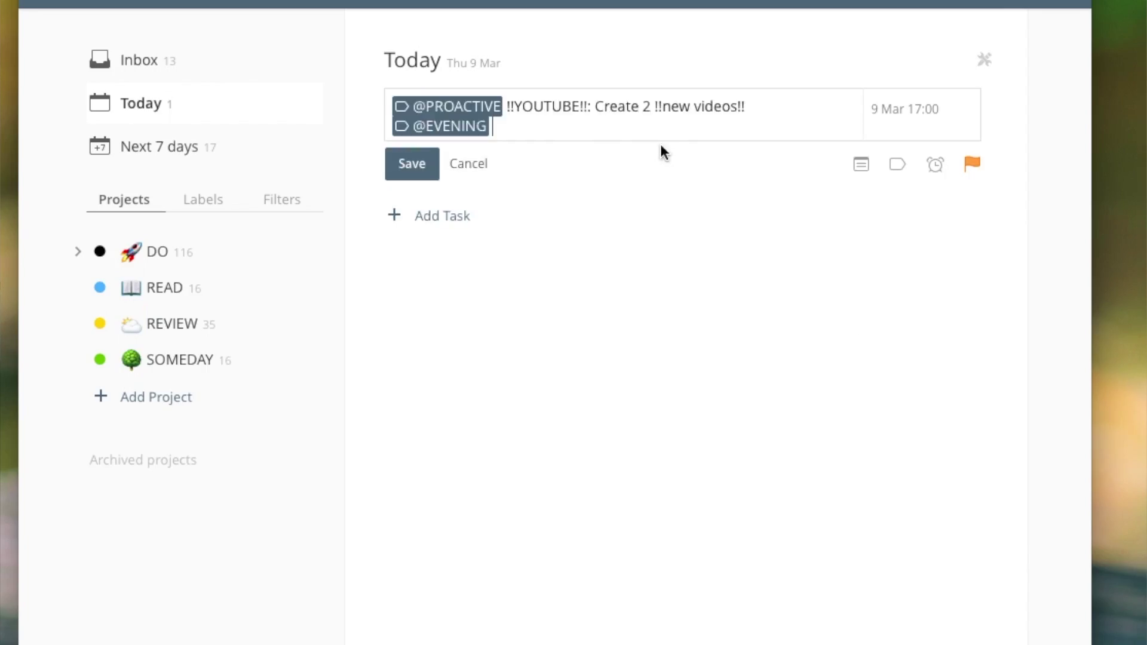
pyautogui.press('Return')
pyautogui.click(282, 198)
pyautogui.click(153, 612)
pyautogui.write('EVENING')
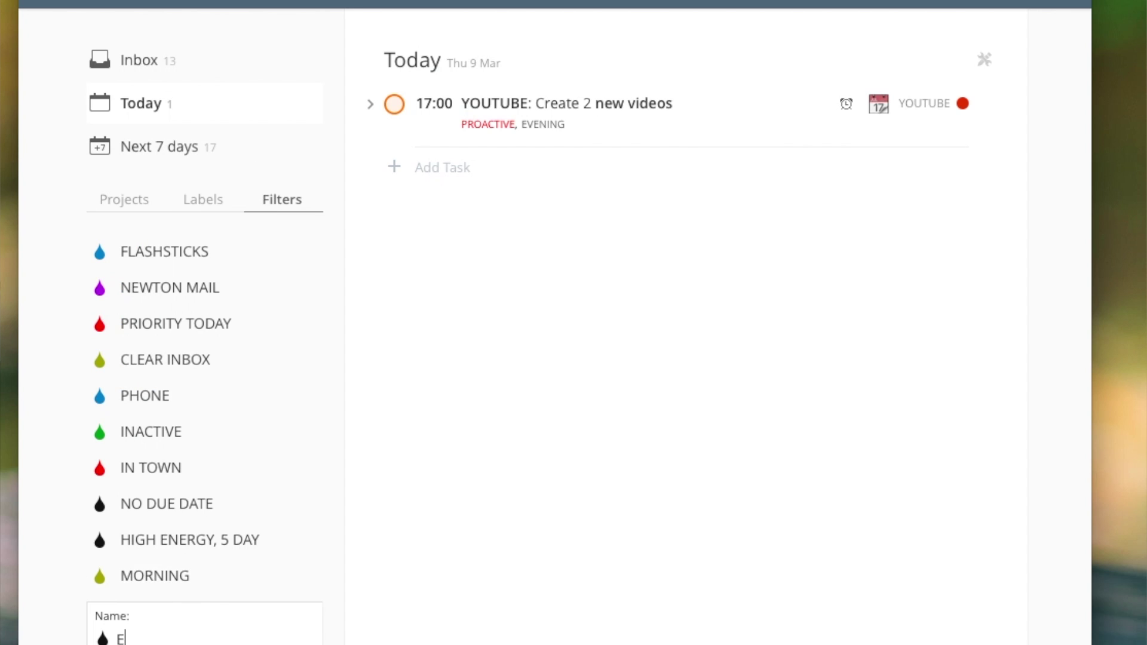
pyautogui.scroll(-5, 298, 580)
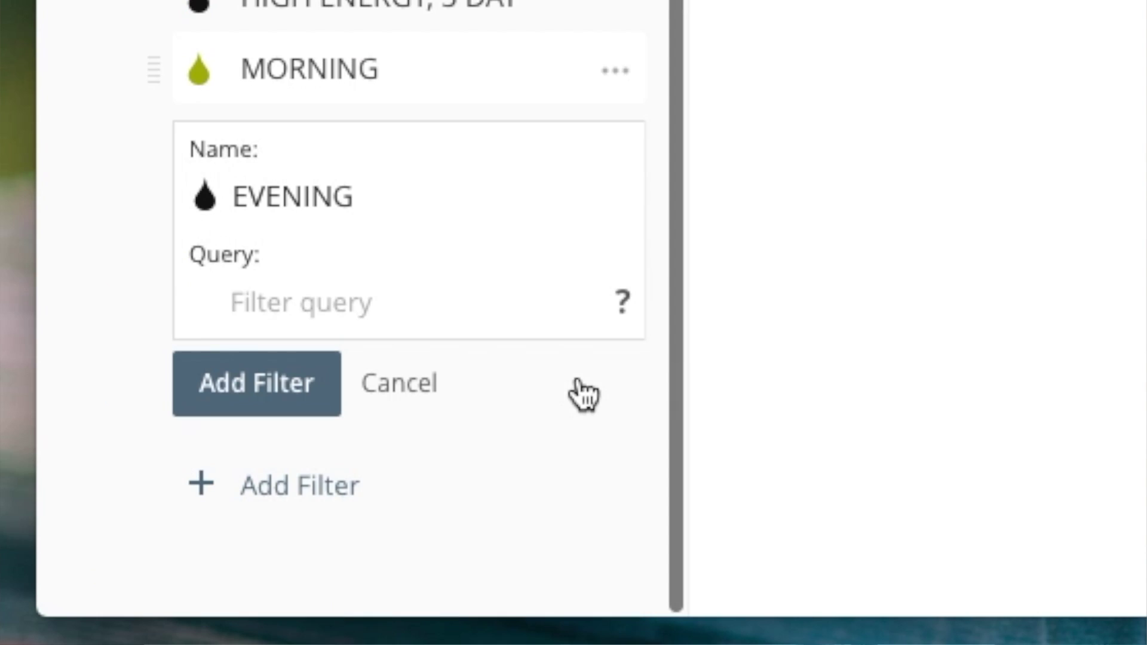
pyautogui.write('@evernint')
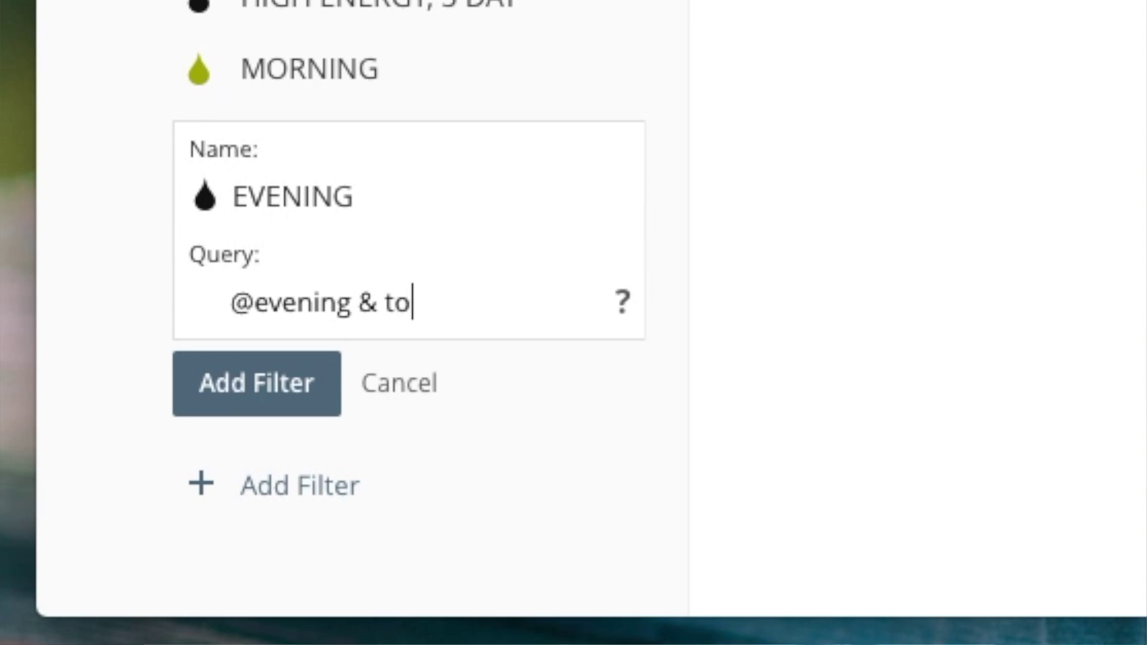
pyautogui.press('Return')
# - Create a MORNING label, view its tasks, and start adding the AFTERNOON label
pyautogui.click(292, 360)
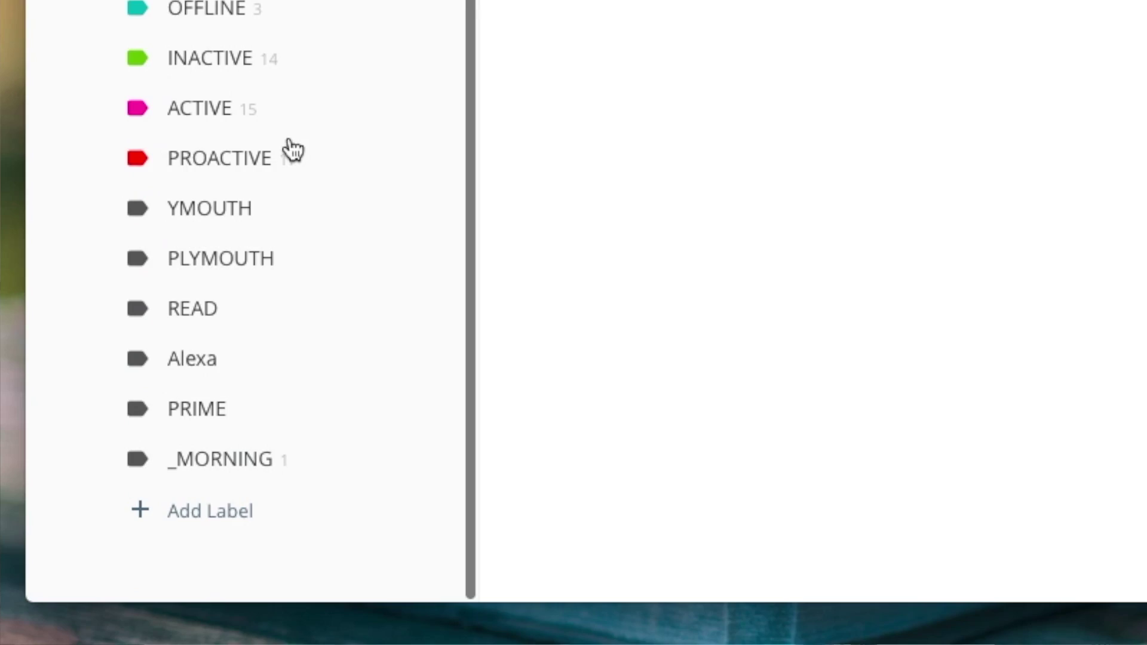
pyautogui.click(208, 510)
pyautogui.write('MORNING')
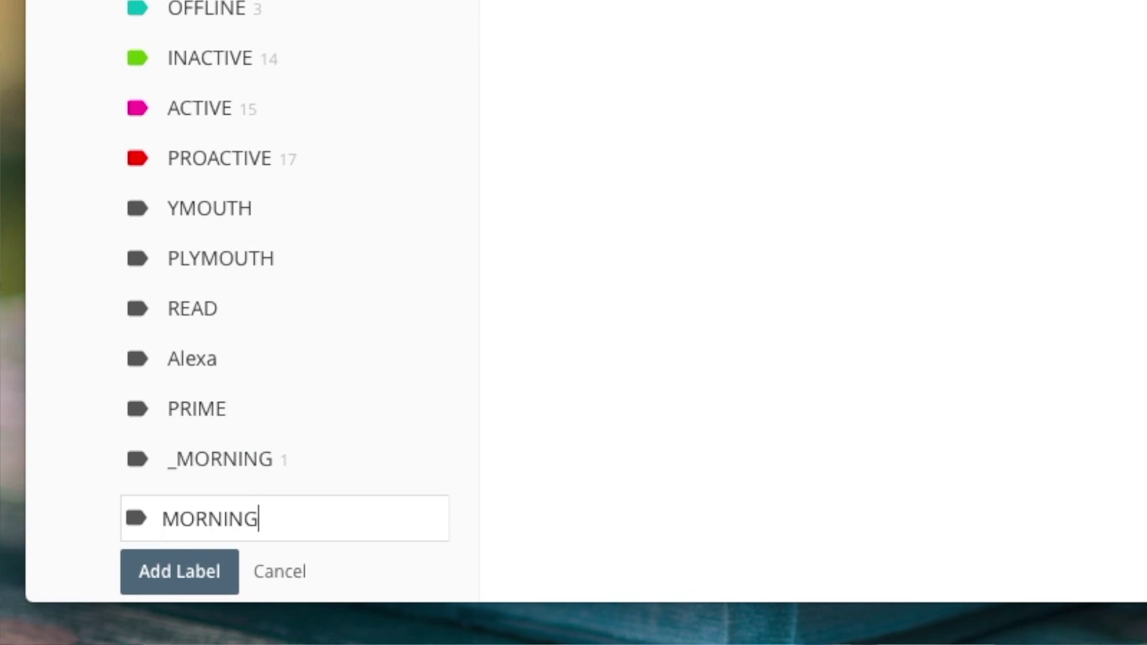
pyautogui.press('Return')
pyautogui.click(217, 509)
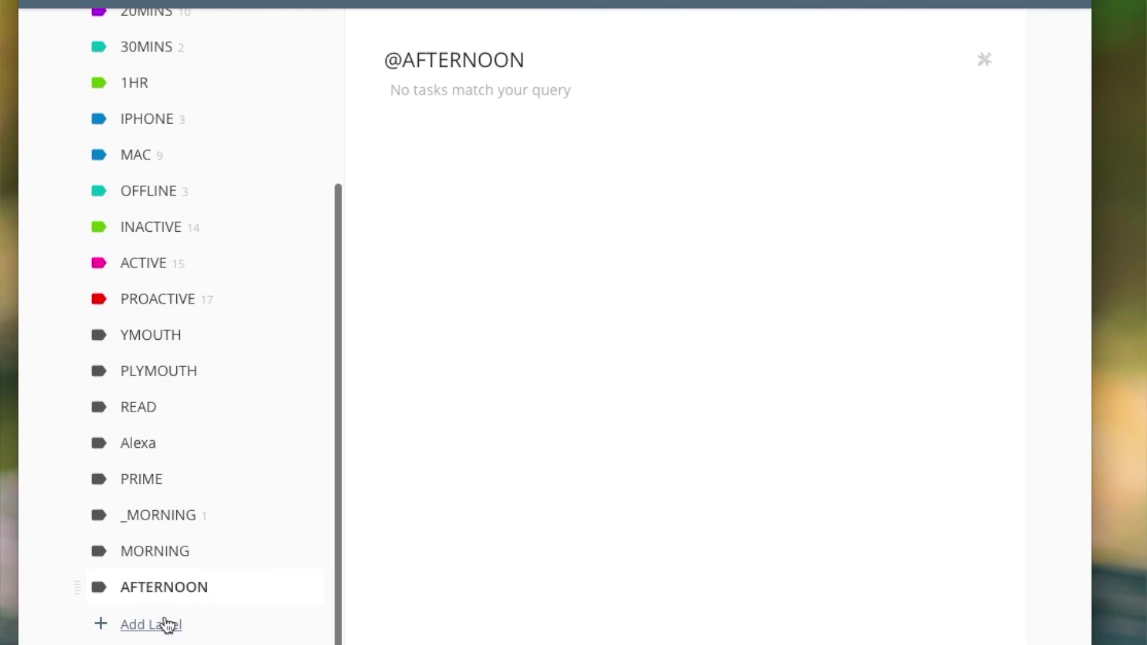
pyautogui.click(161, 622)
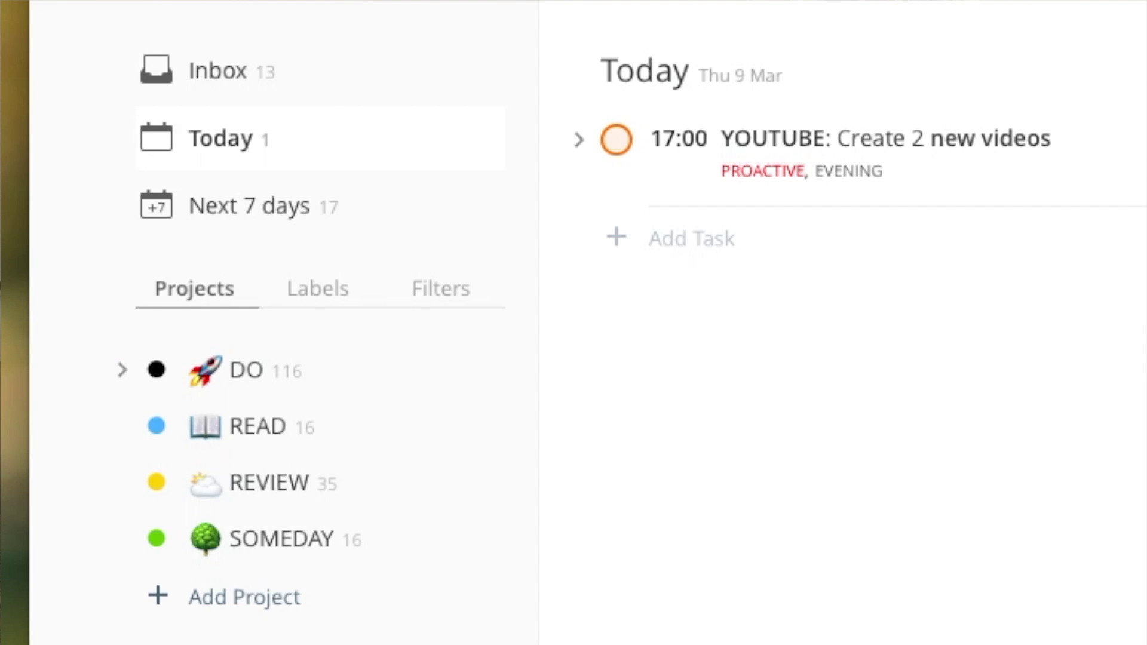
# - Look at the Inbox, then return to the Today list
pyautogui.click(391, 95)
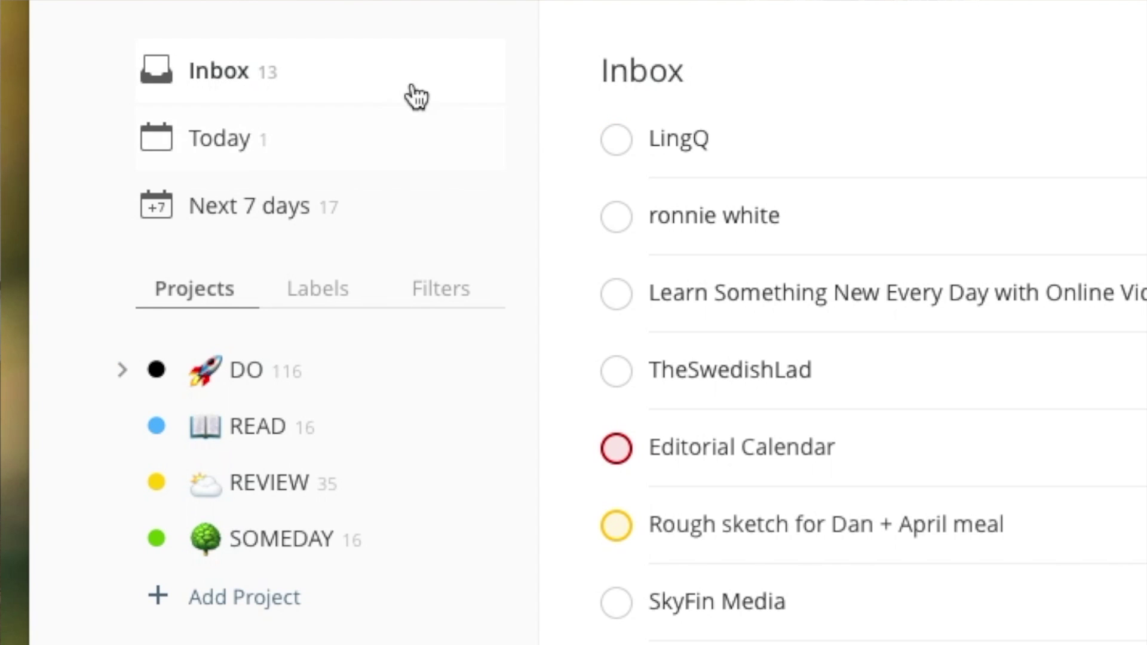
pyautogui.click(261, 148)
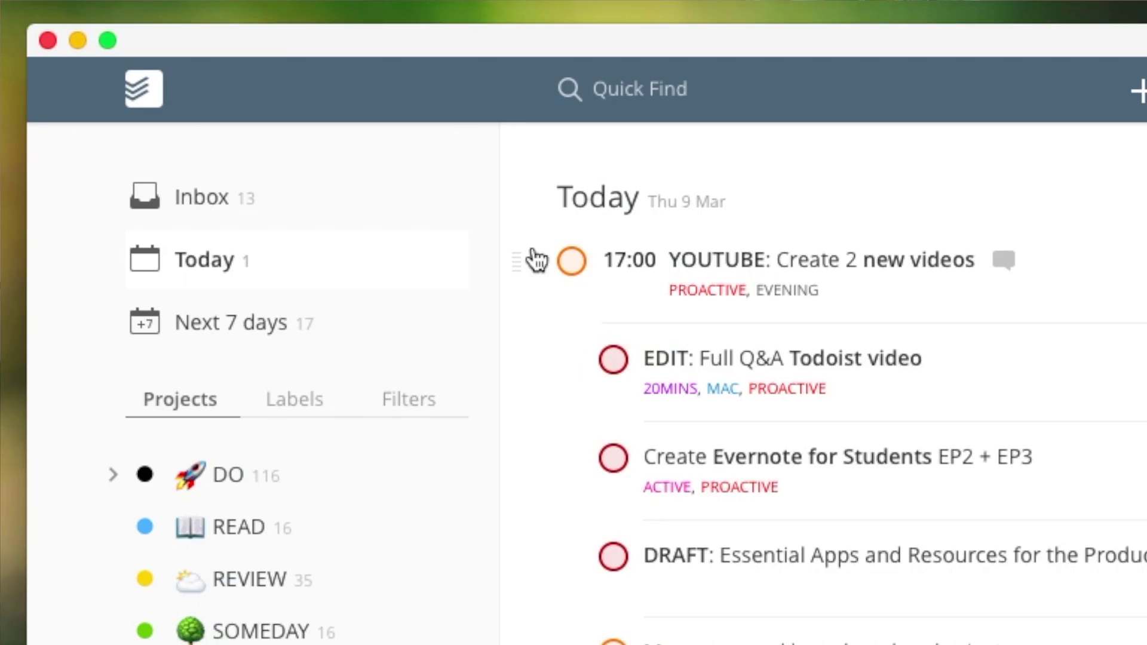
pyautogui.click(538, 262)
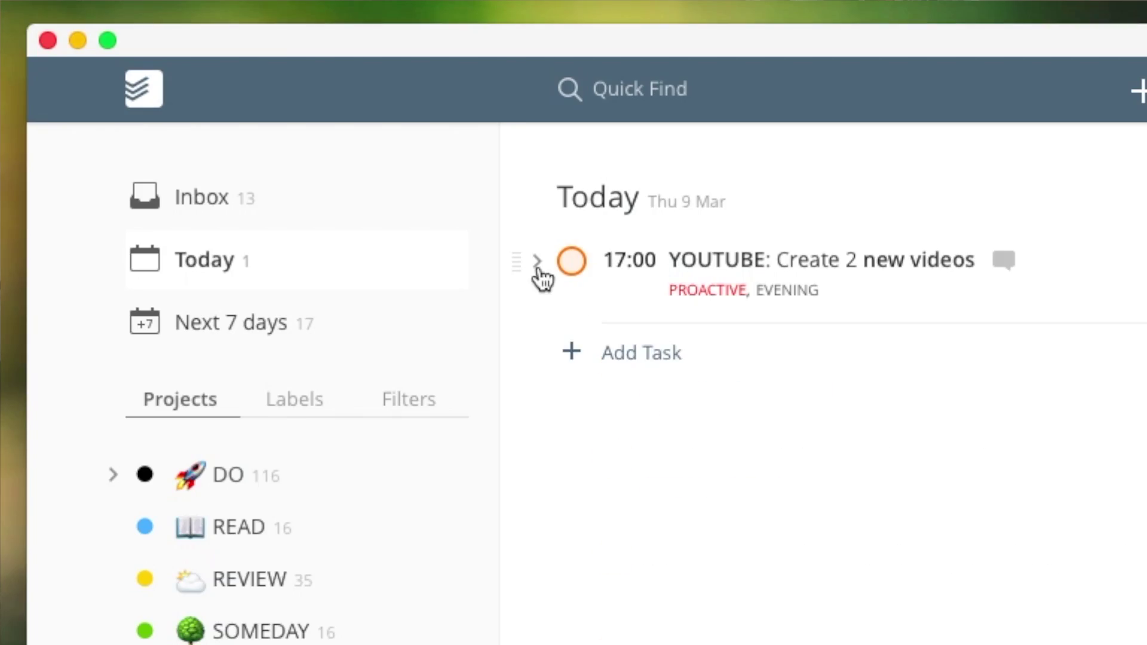
pyautogui.moveTo(536, 276); pyautogui.dragTo(519, 389)
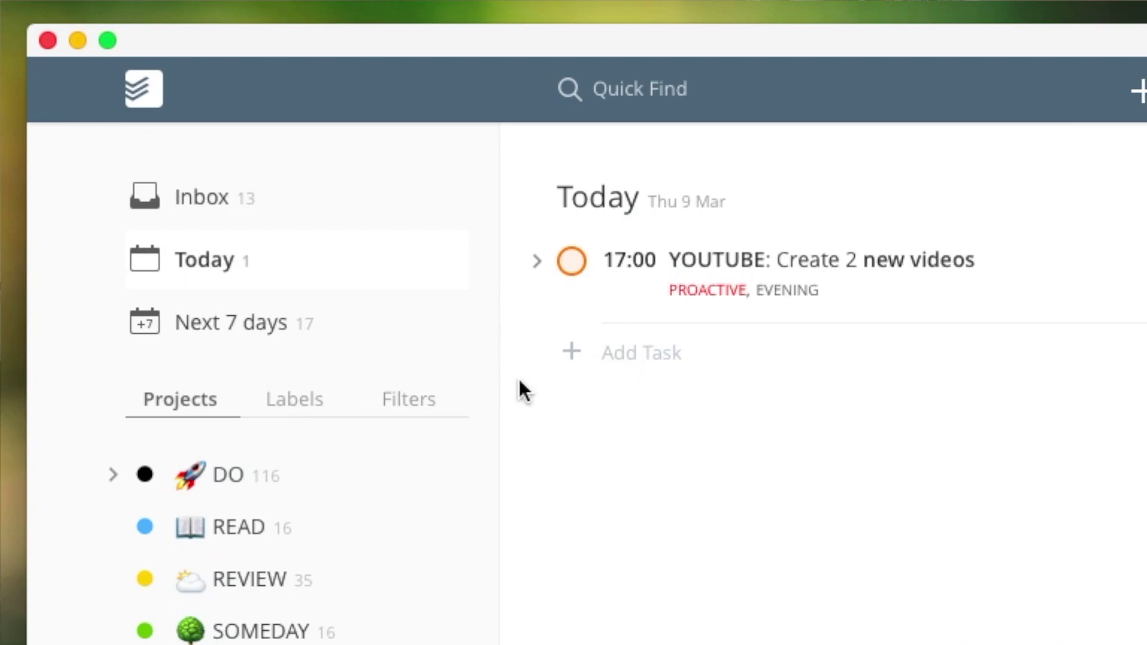
pyautogui.click(541, 263)
pyautogui.click(541, 263)
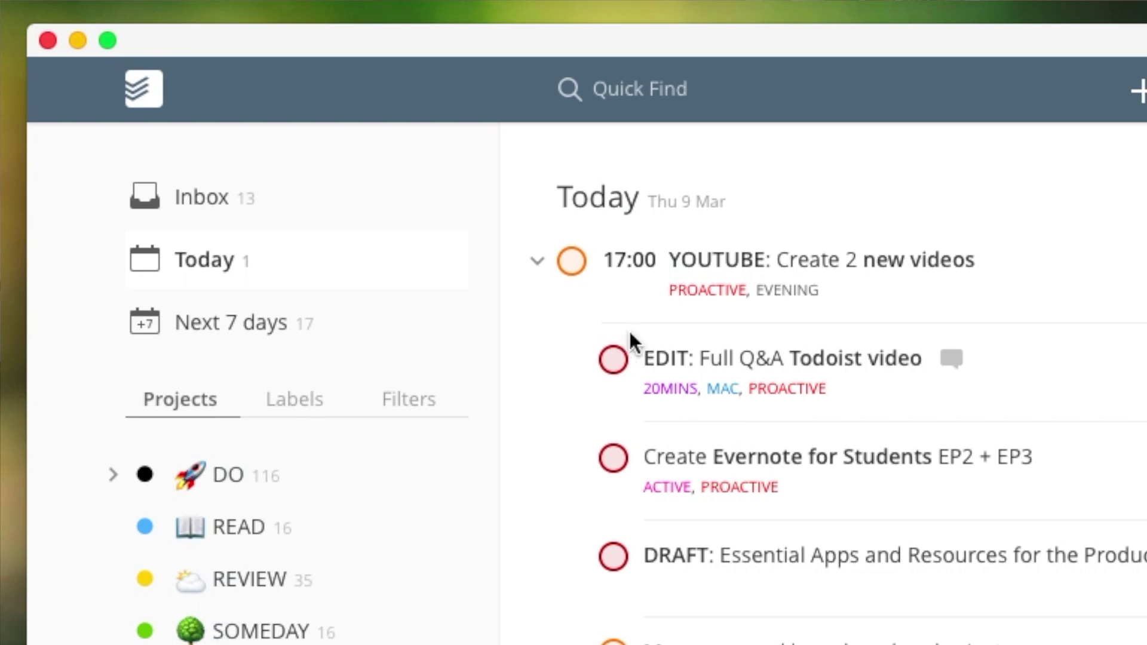
# - Toggle the YOUTUBE subtasks, demo a postpone drag, and leave the subtasks collapsed
pyautogui.click(537, 260)
pyautogui.click(536, 260)
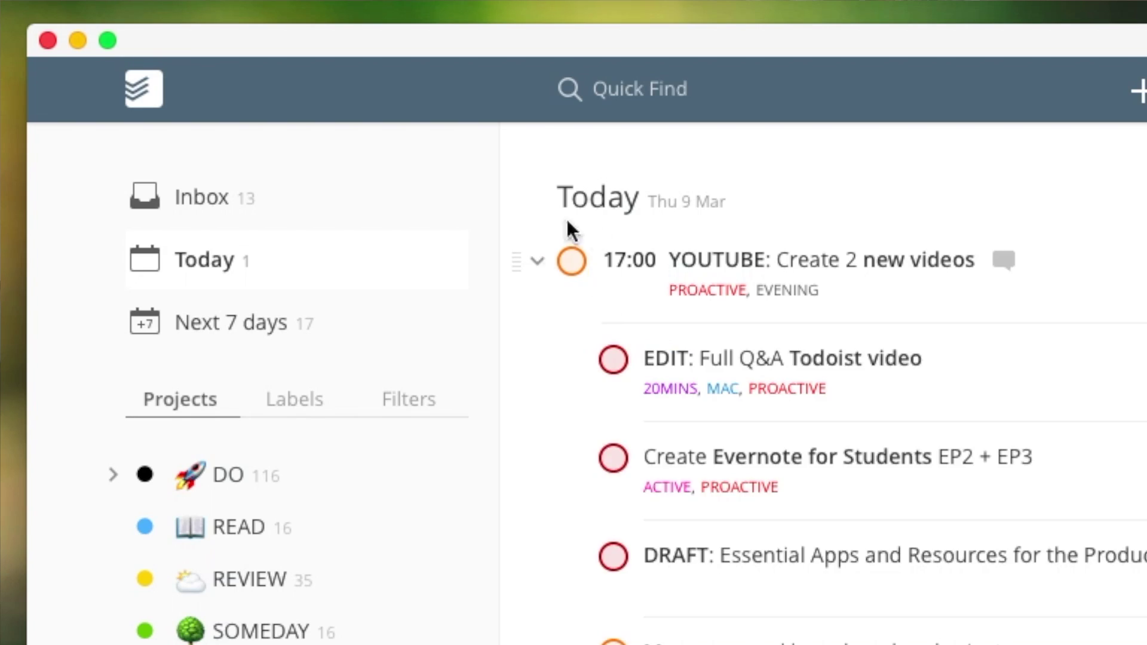
pyautogui.click(533, 267)
pyautogui.moveTo(535, 276); pyautogui.dragTo(518, 376)
pyautogui.click(539, 264)
pyautogui.click(537, 263)
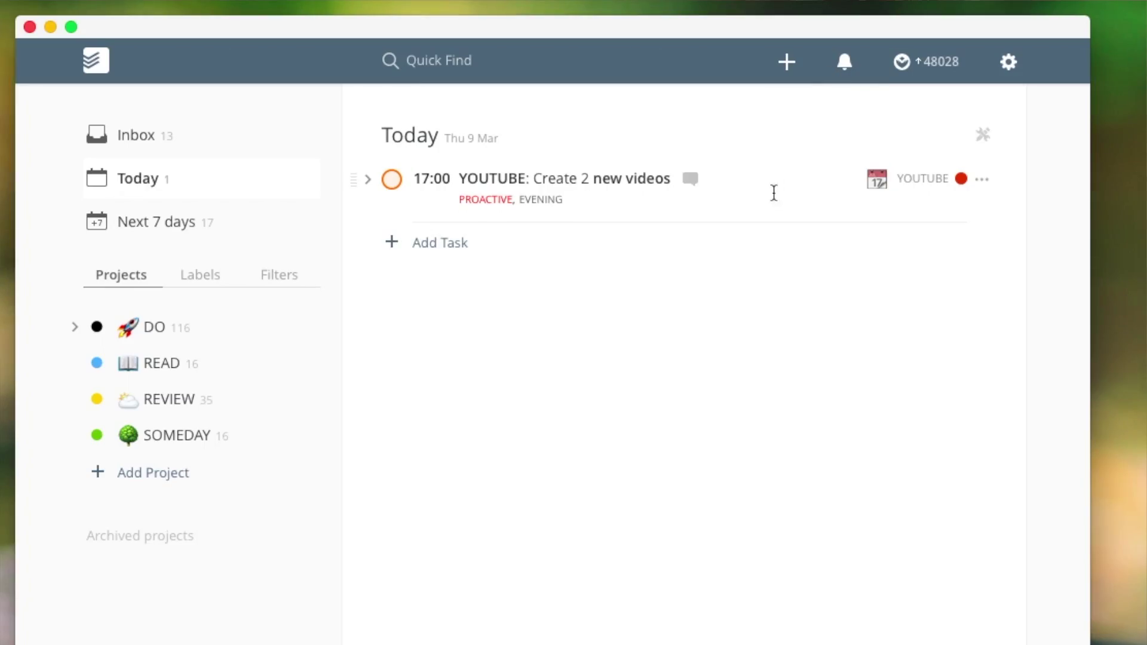
# - Check Smart Schedule's suggested date, Monday 13 Mar, for YOUTUBE, then cancel without rescheduling
pyautogui.click(982, 182)
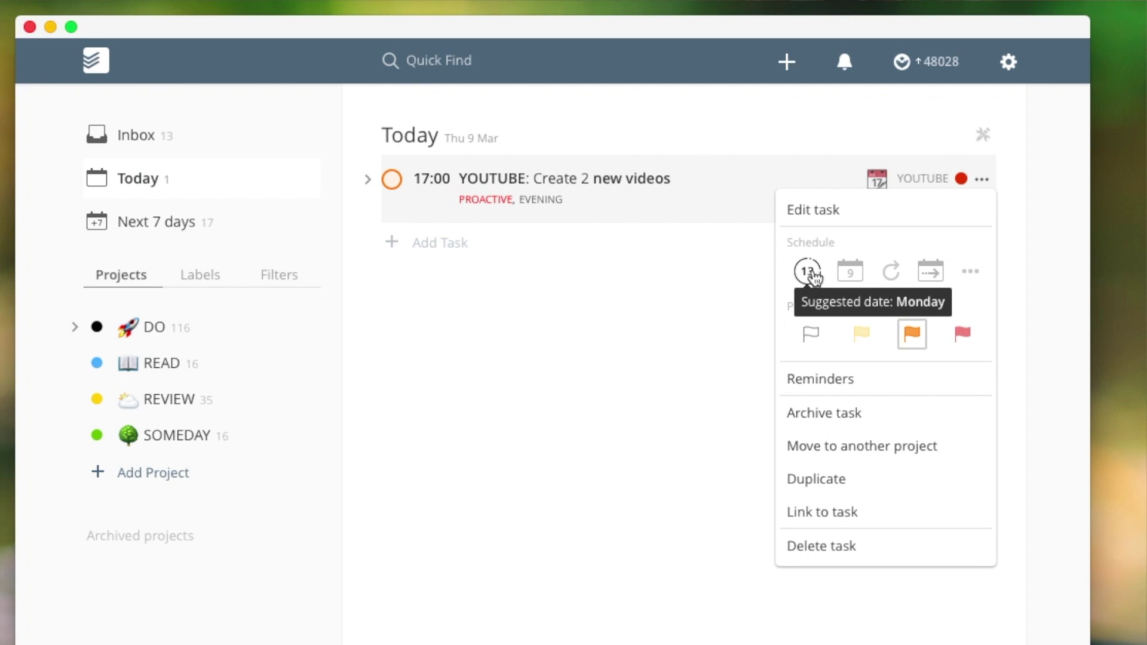
pyautogui.click(718, 168)
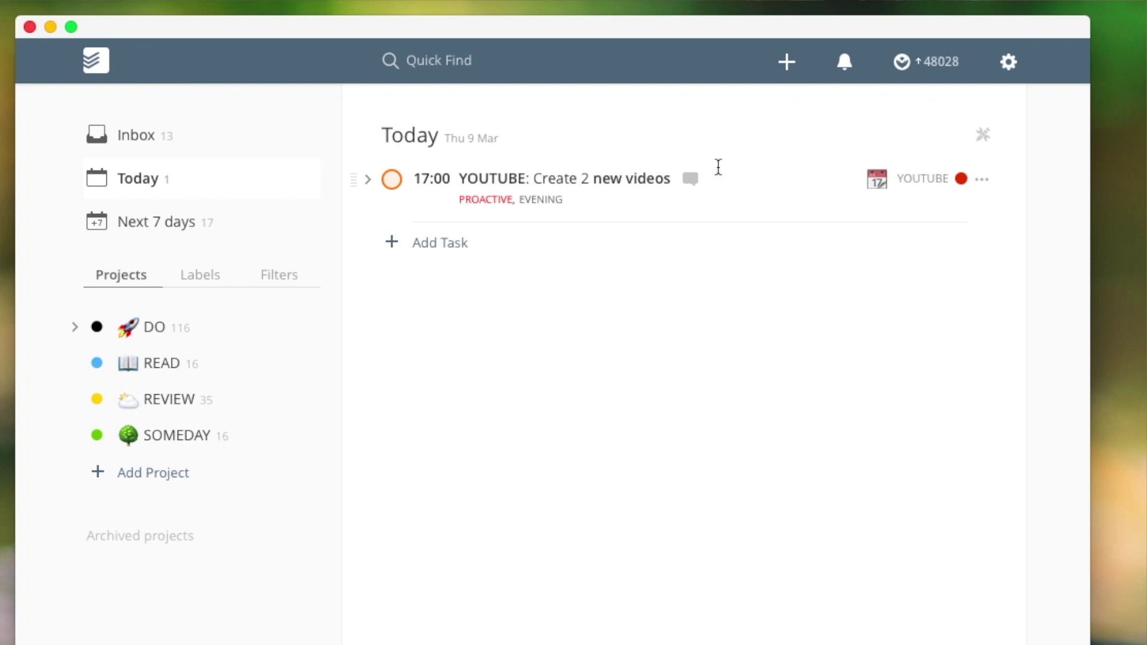
pyautogui.keyDown('super'); pyautogui.click(718, 167); pyautogui.keyUp('super')
pyautogui.click(405, 63)
pyautogui.click(505, 103)
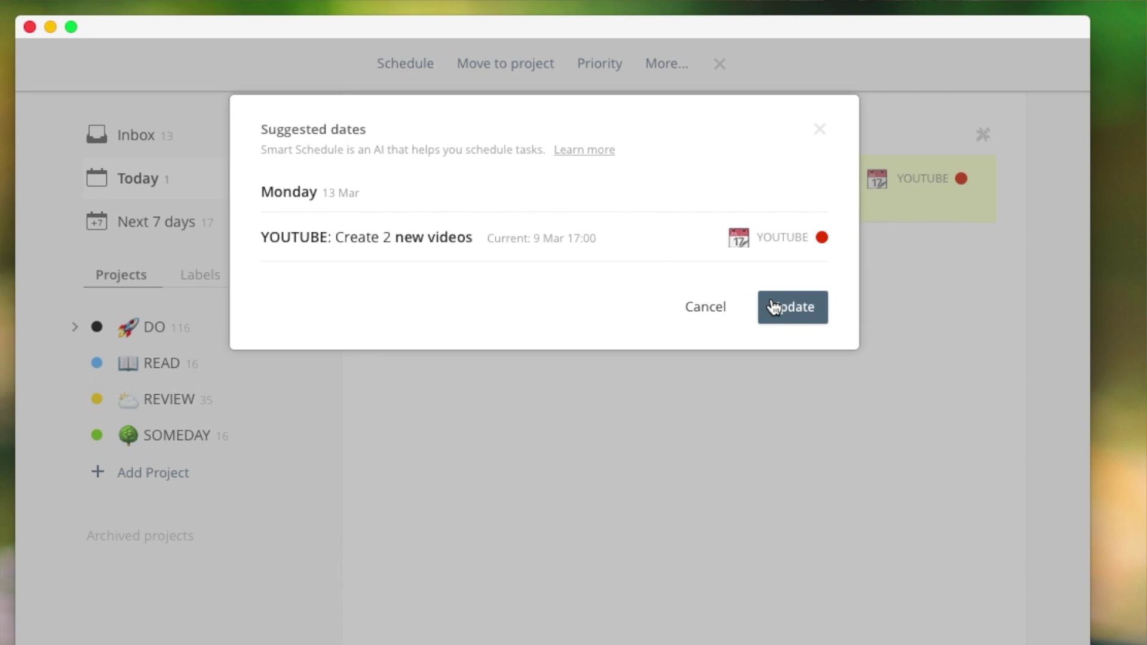
pyautogui.click(716, 310)
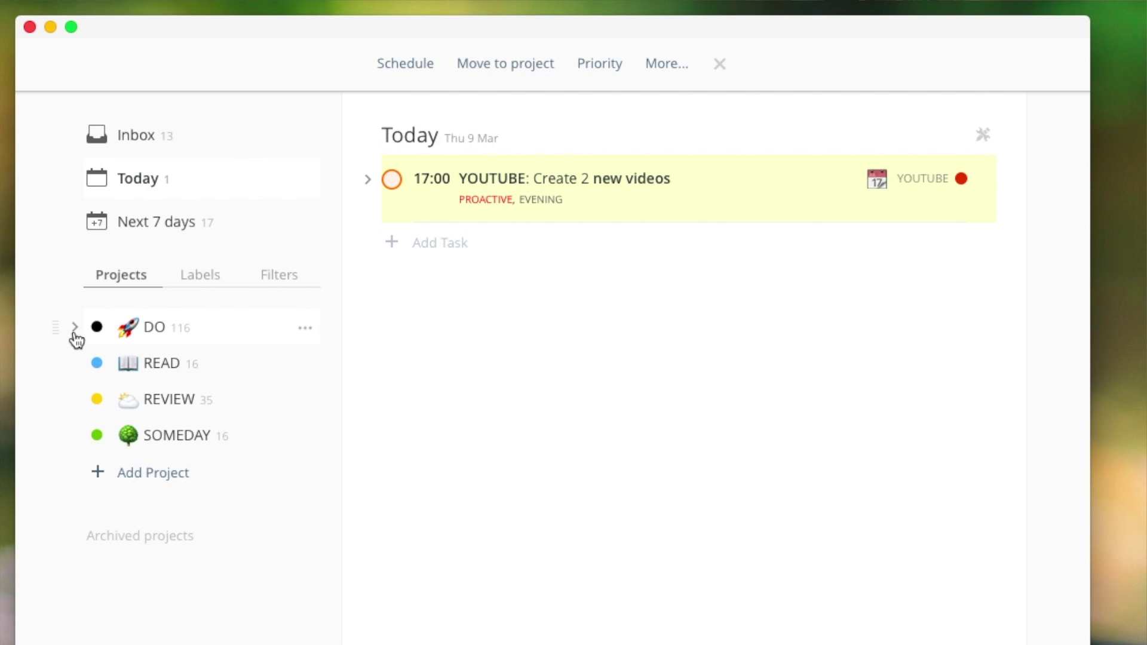
pyautogui.click(804, 197)
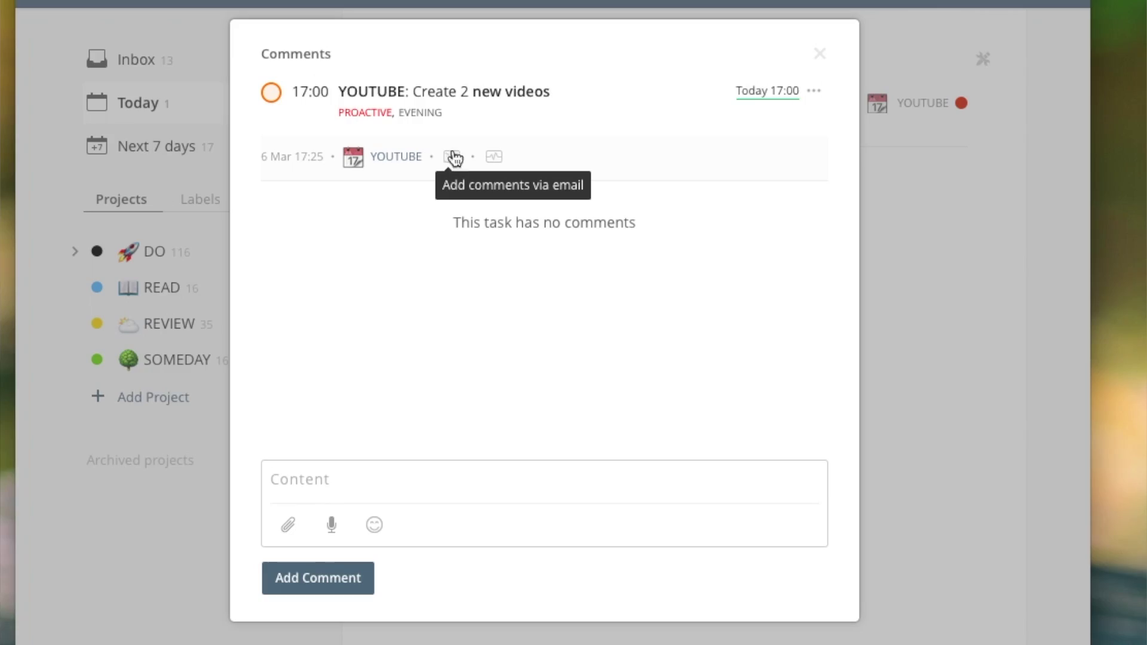
# - Close the task's Comments, expand DO to show GENERAL, FLASH and YOUTUBE, and open YOUTUBE's options
pyautogui.click(814, 90)
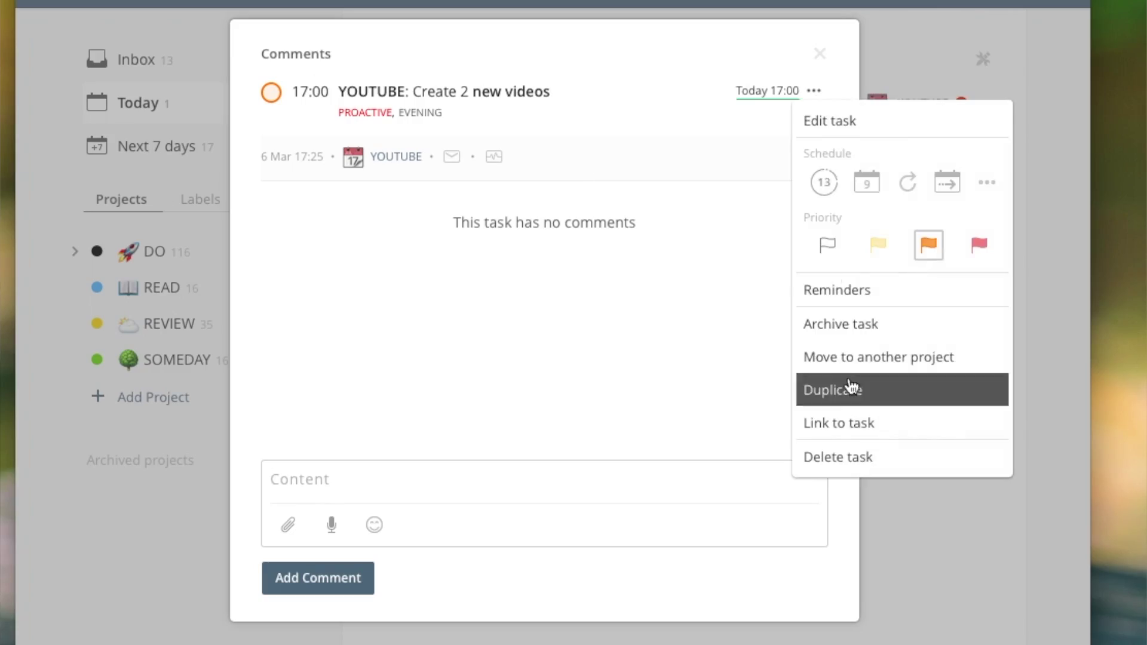
pyautogui.click(986, 113)
pyautogui.click(75, 252)
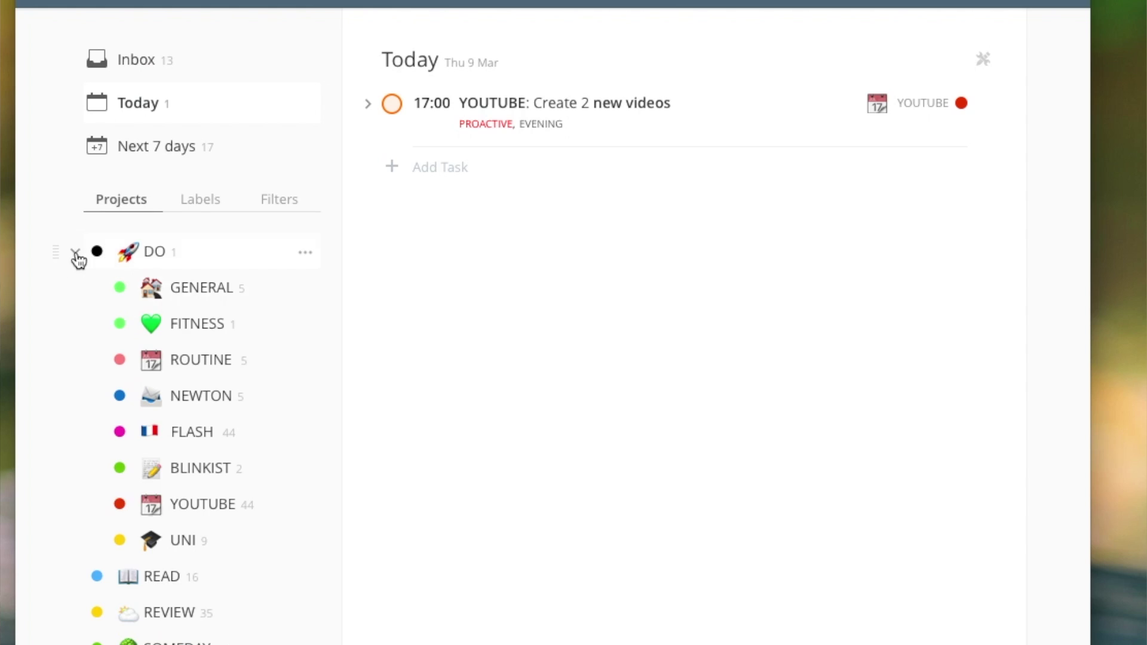
pyautogui.click(300, 506)
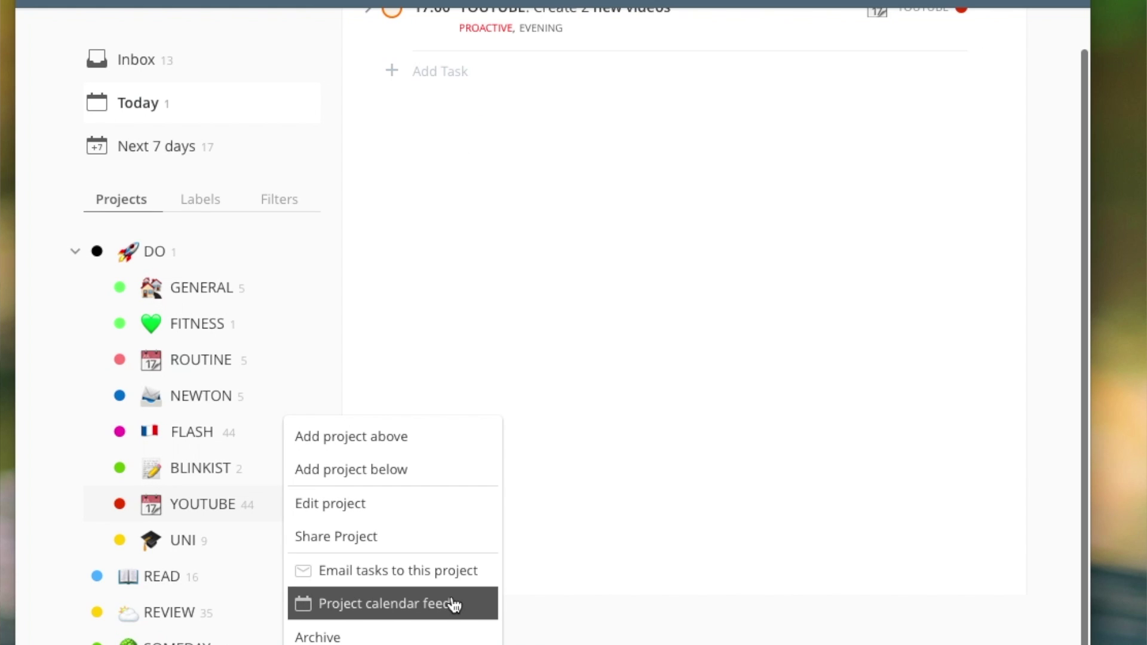
# - Collapse DO, then post a comment with snapcode.png attached on the YOUTUBE task
pyautogui.press('Escape')
pyautogui.click(75, 252)
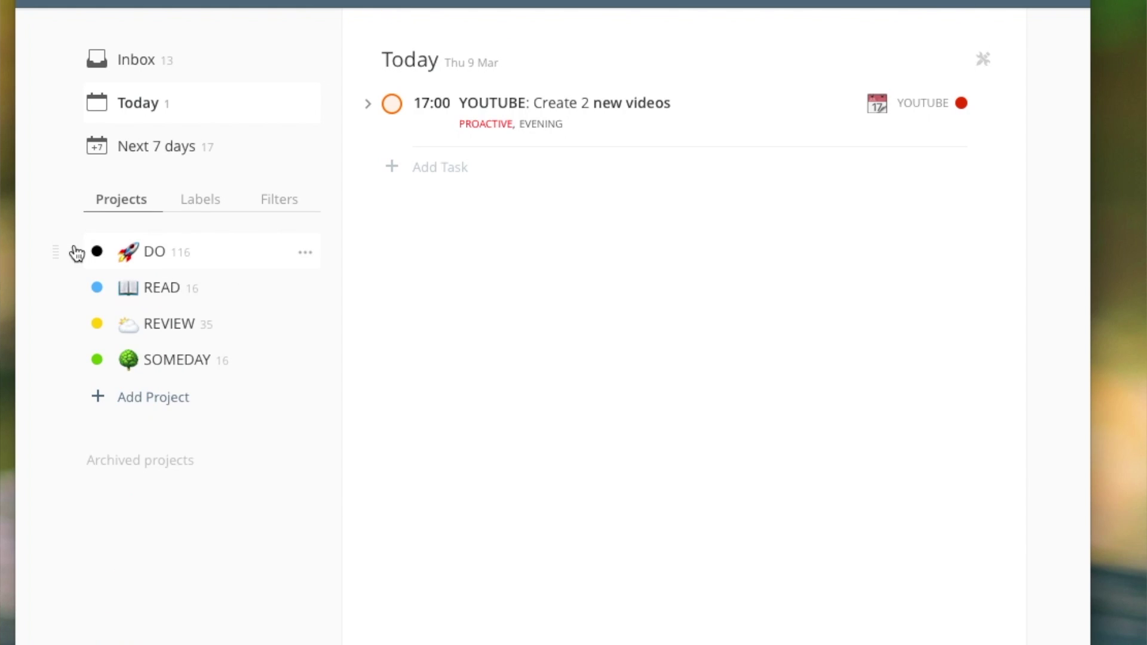
pyautogui.click(691, 111)
pyautogui.click(288, 525)
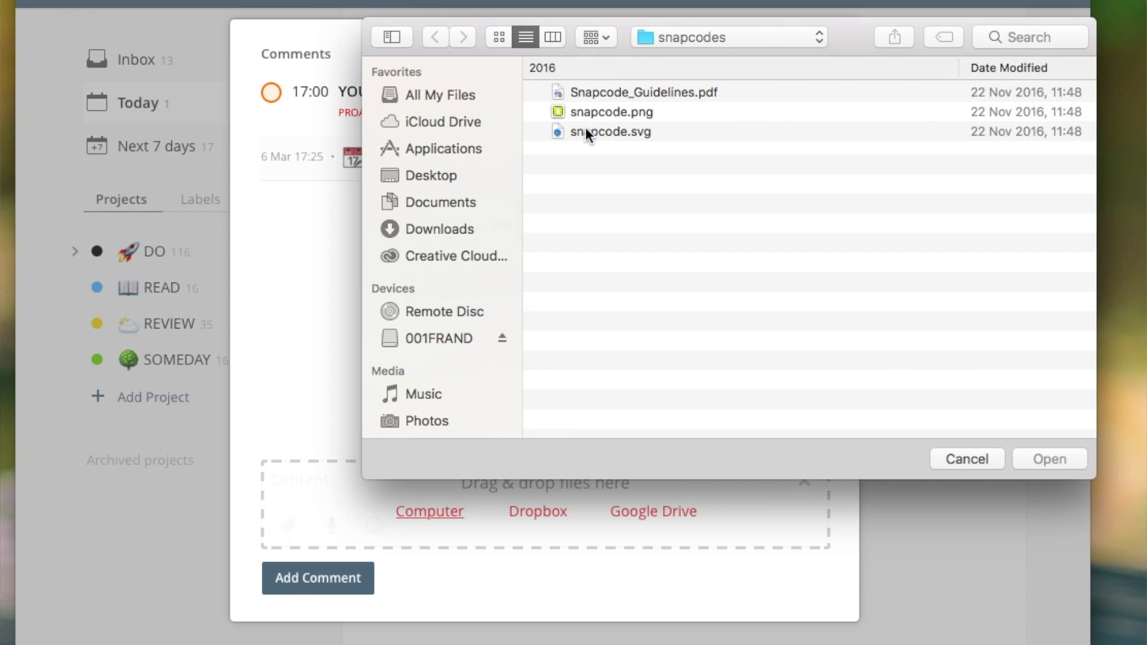
pyautogui.doubleClick(582, 113)
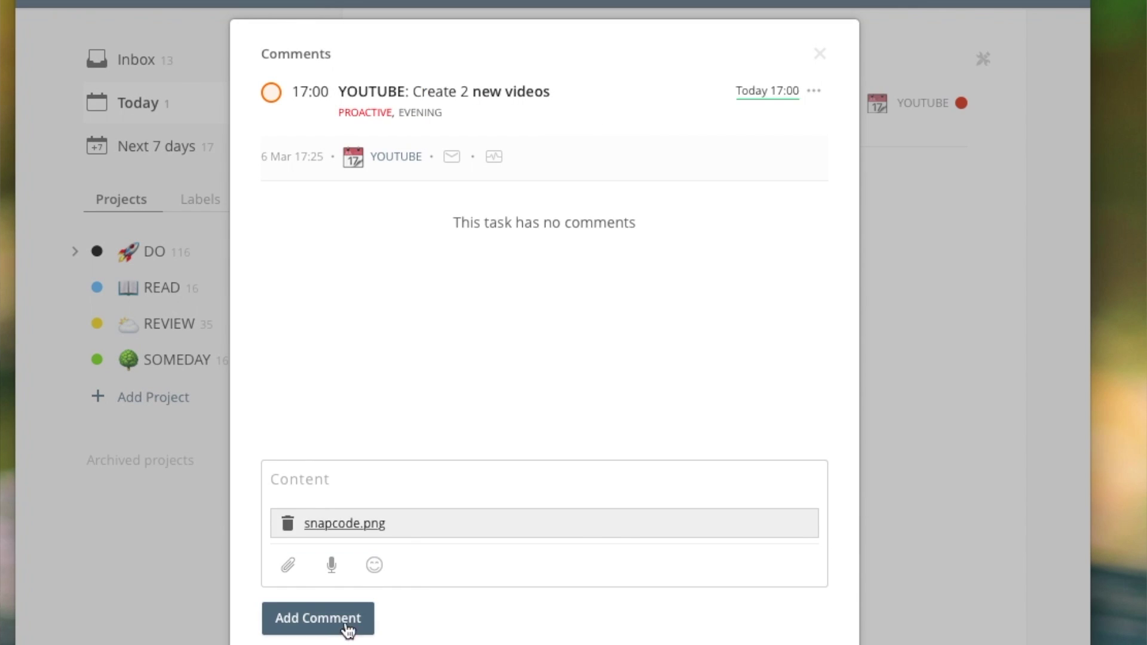
pyautogui.click(318, 618)
pyautogui.click(925, 403)
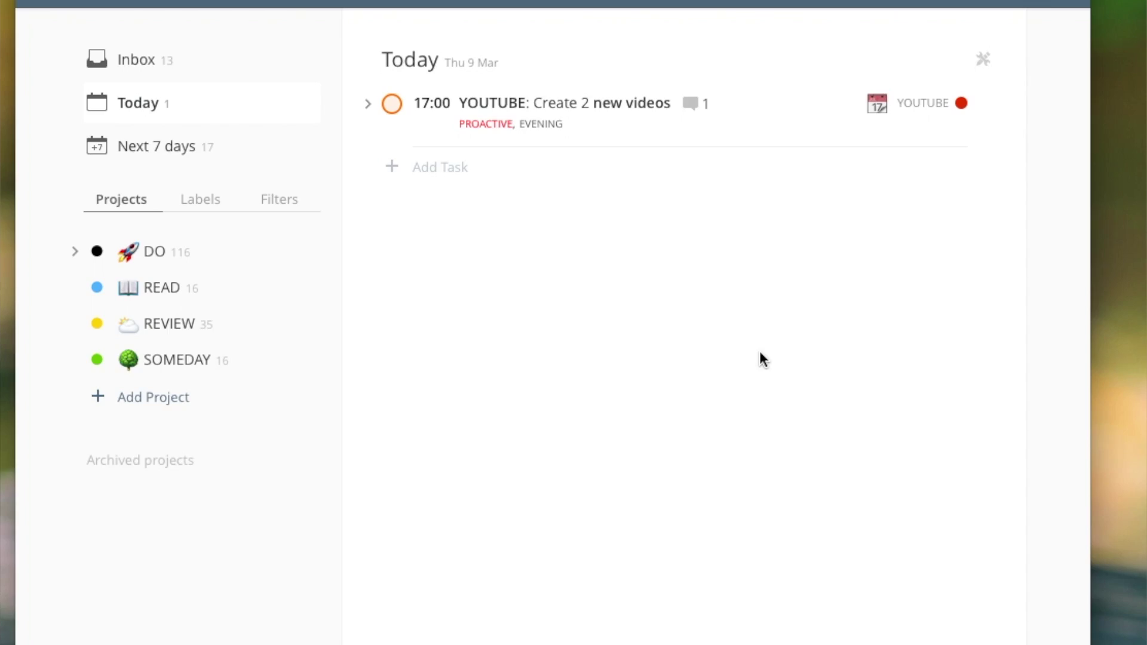
pyautogui.click(305, 287)
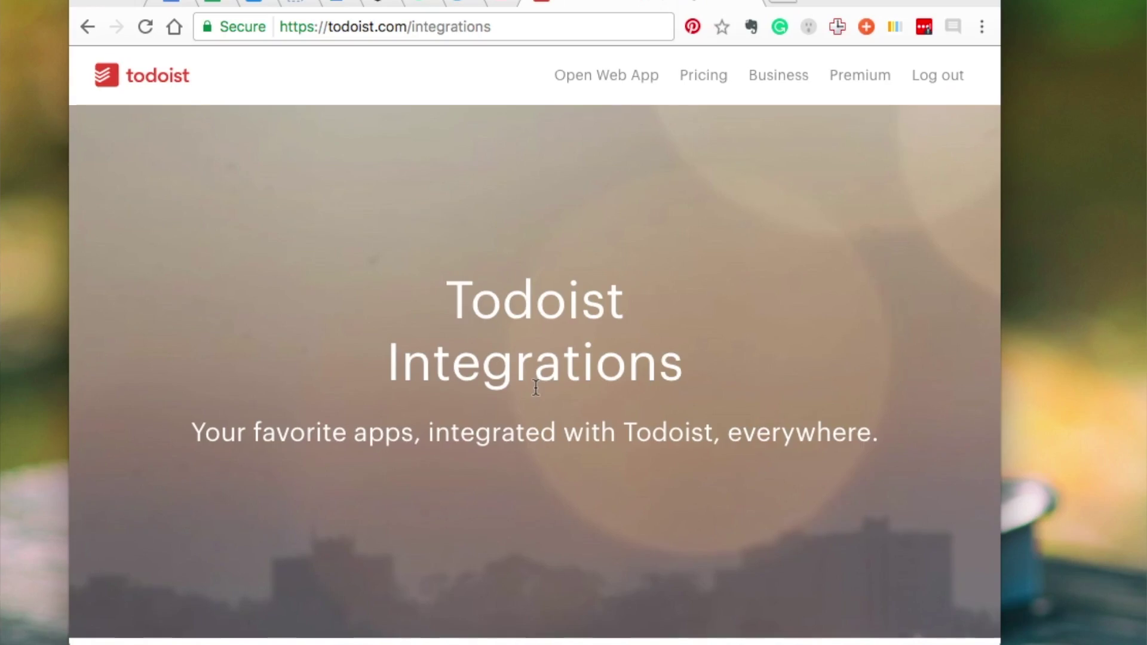
# - Scroll the Todoist integrations page down to time-tracking apps like Toggl, Timely and Time Doctor
pyautogui.scroll(-5, 535, 388)
pyautogui.scroll(-8, 535, 389)
pyautogui.scroll(-2, 536, 394)
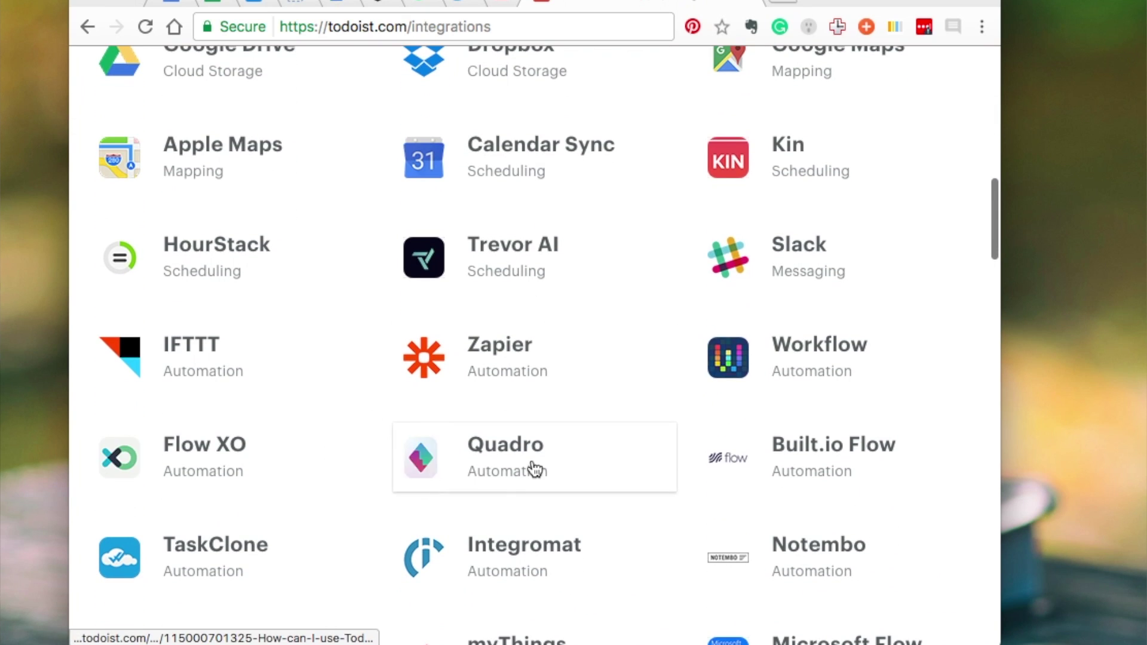
pyautogui.scroll(-13, 535, 469)
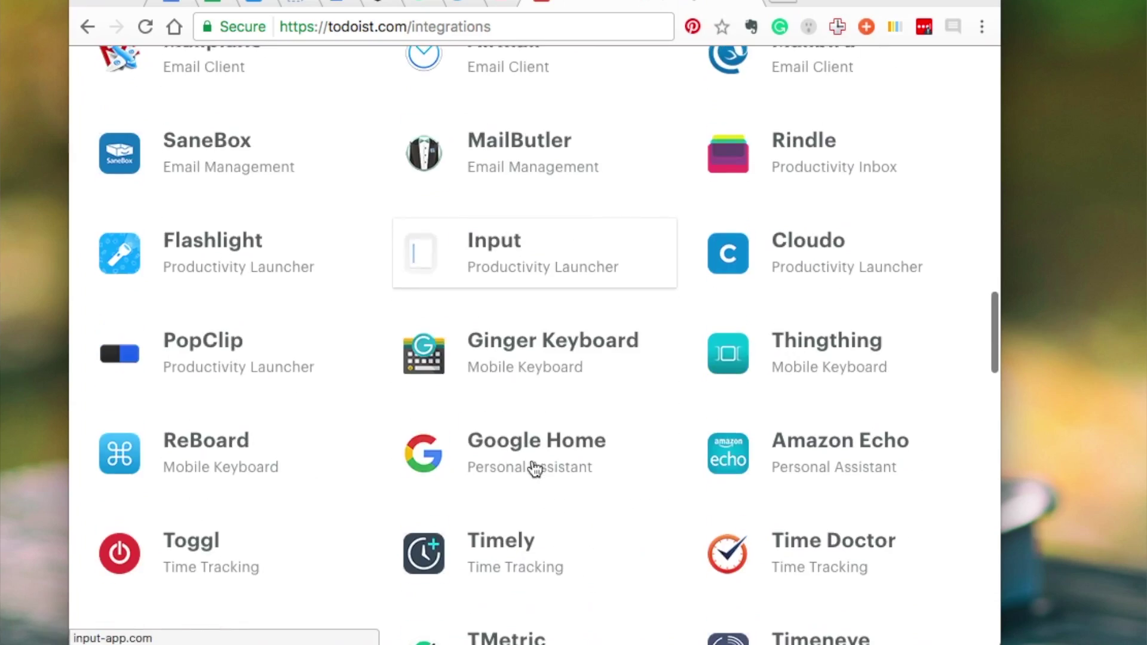
pyautogui.scroll(-7, 535, 469)
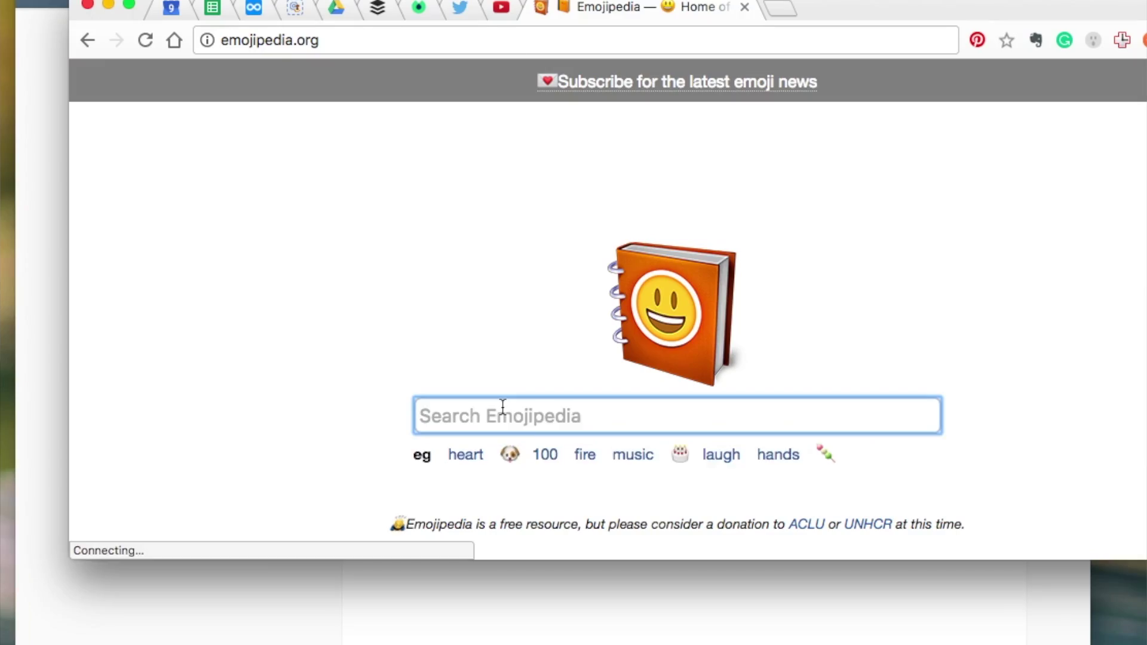
pyautogui.write('cat')
# - Search Emojipedia for 'cat' and open the full-body Cat emoji page
pyautogui.press('Return')
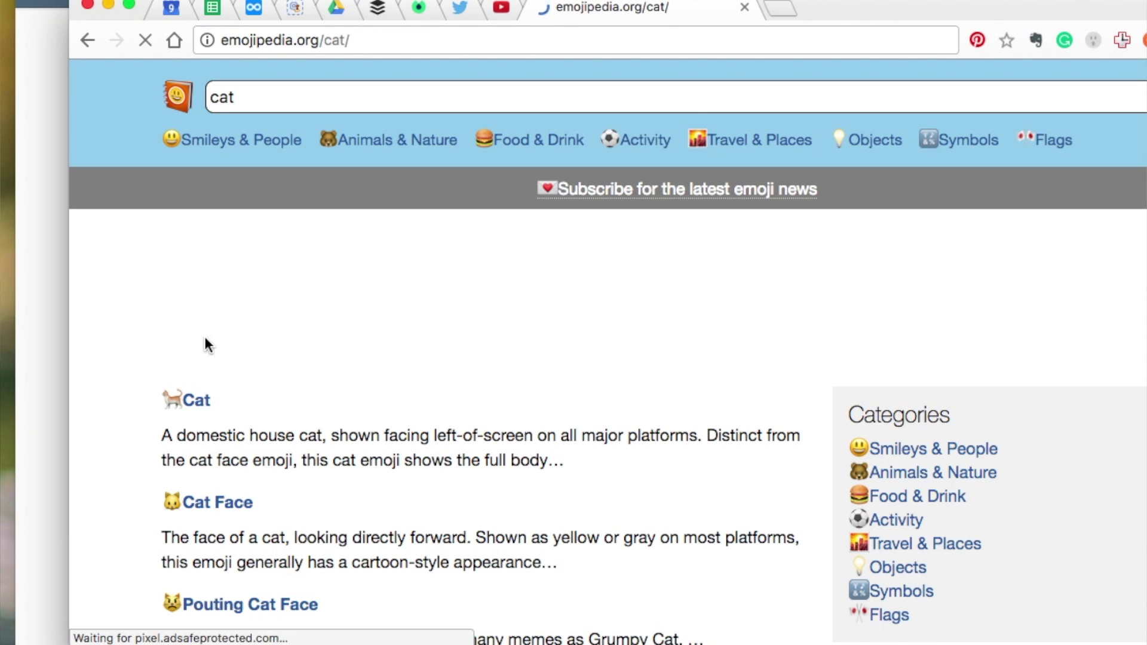
pyautogui.click(154, 396)
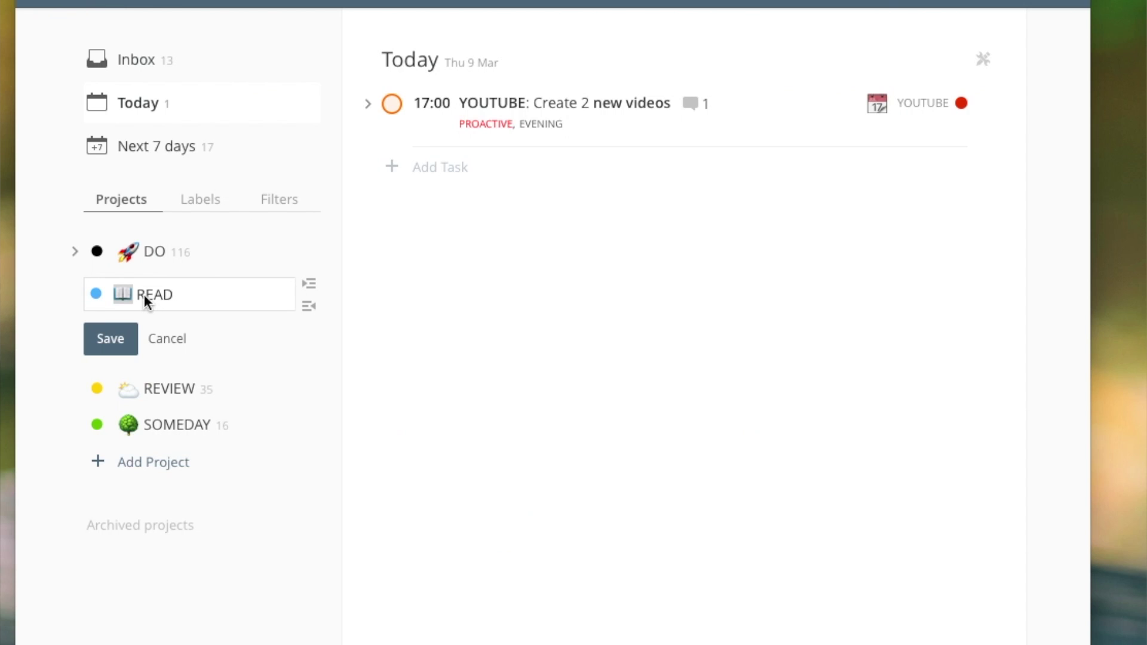
# - Replace READ's book emoji with the pasted cat emoji, save it, and expand DO
pyautogui.doubleClick(130, 295)
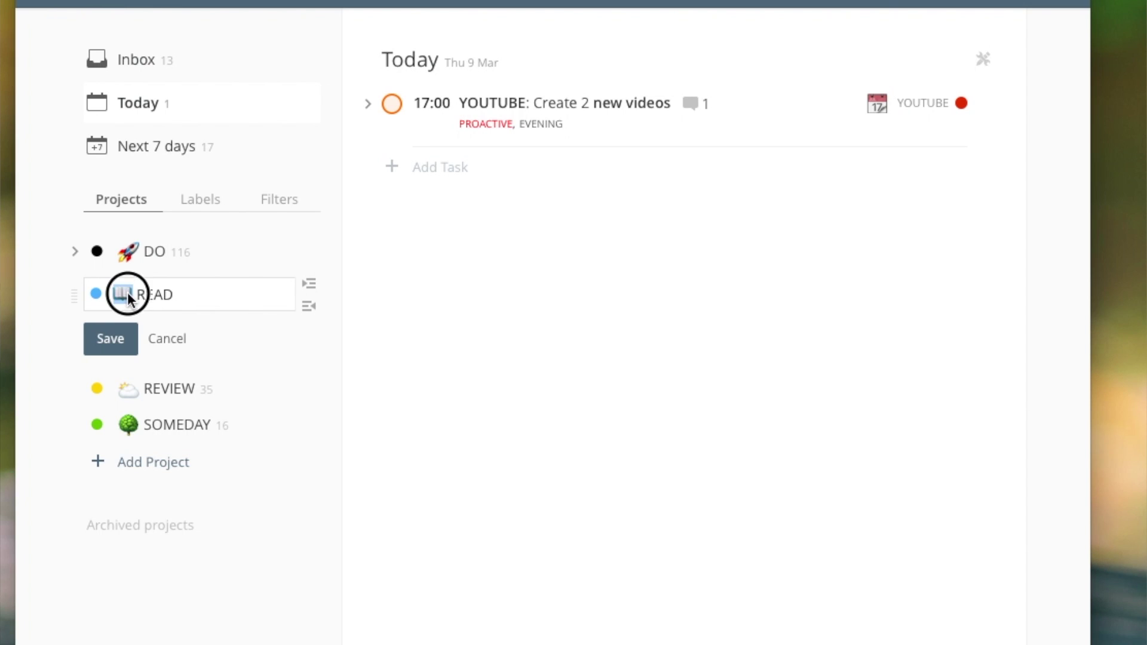
pyautogui.click(128, 342)
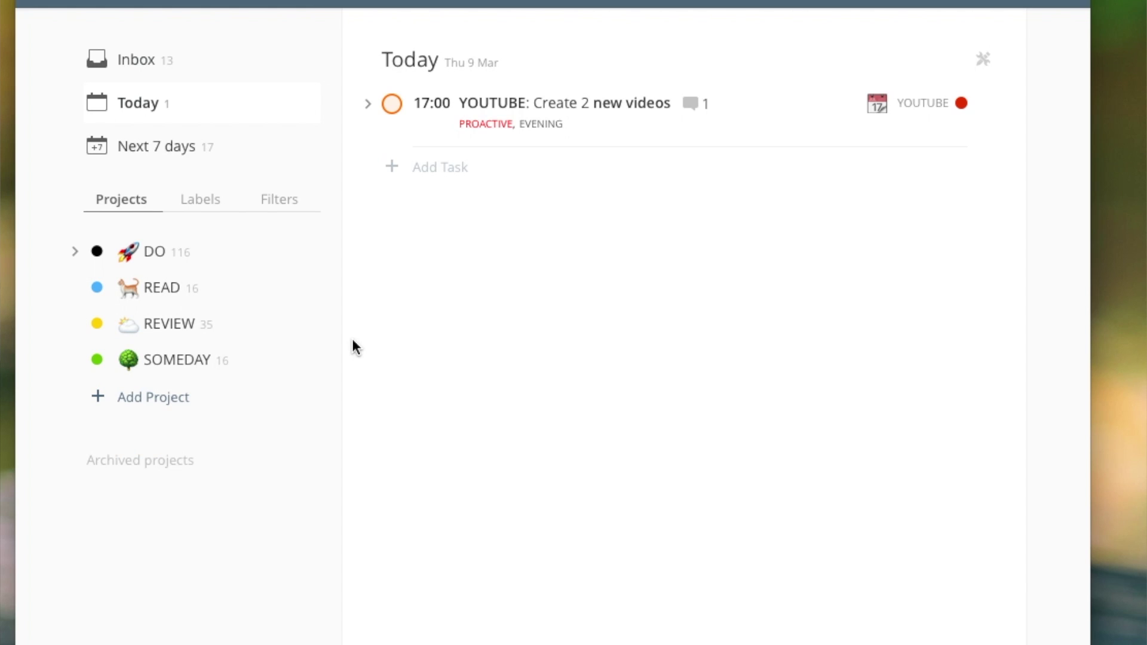
pyautogui.click(76, 256)
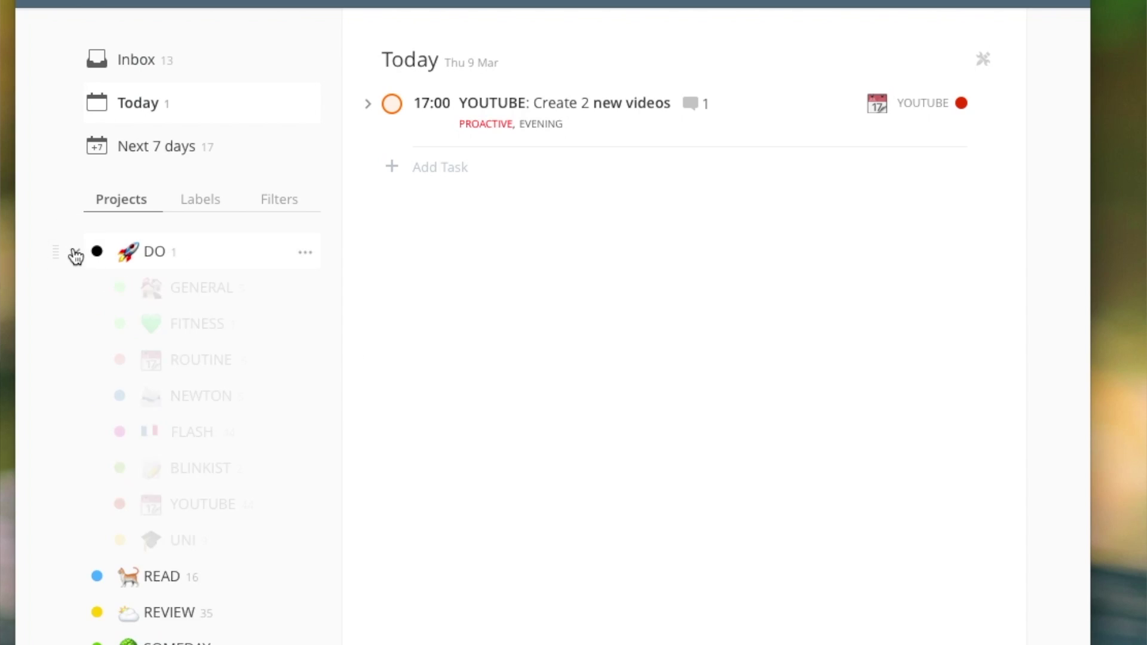
pyautogui.scroll(-1, 213, 415)
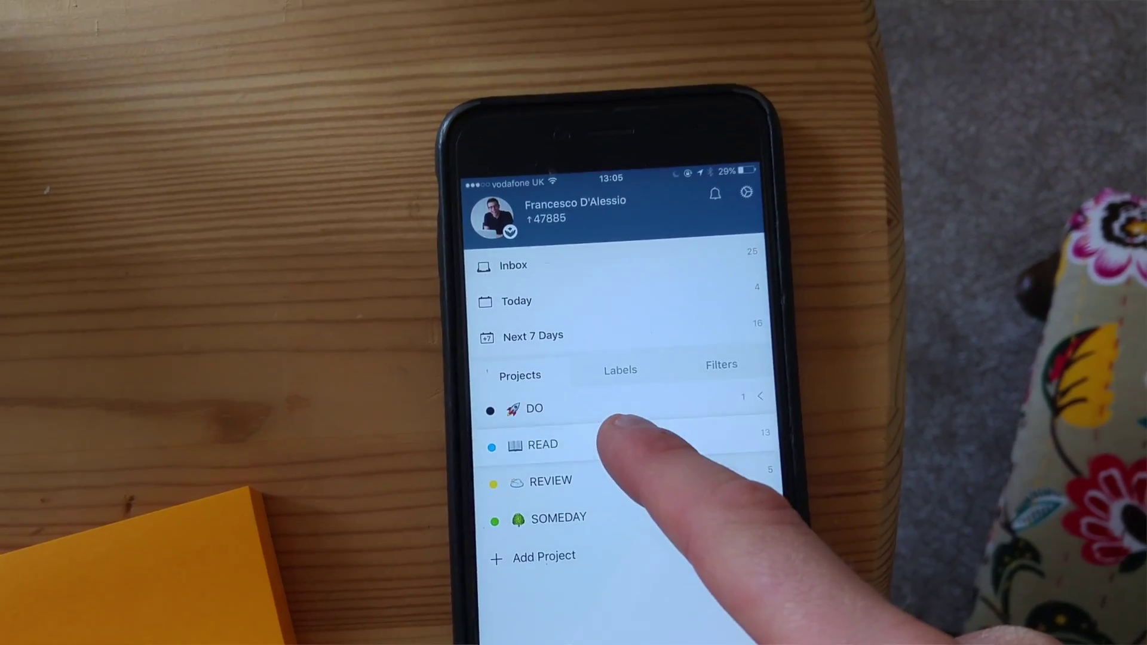
# - In the phone app, append a 📝 memo emoji to the READ project name and save
pyautogui.moveTo(704, 434); pyautogui.dragTo(627, 445)
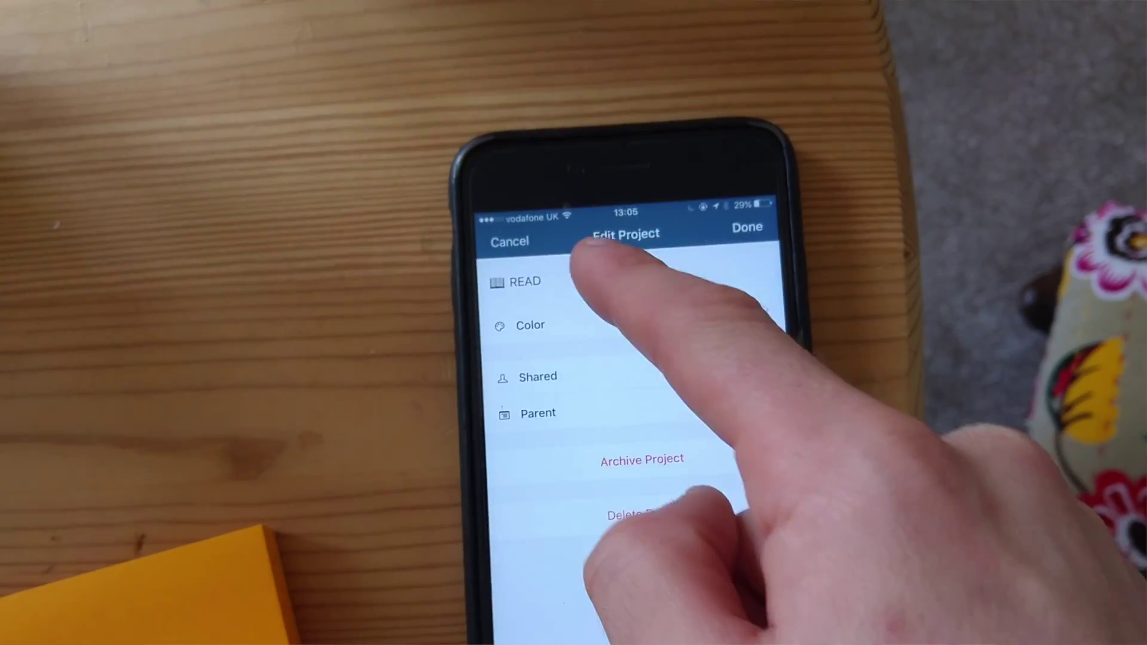
pyautogui.click(508, 342)
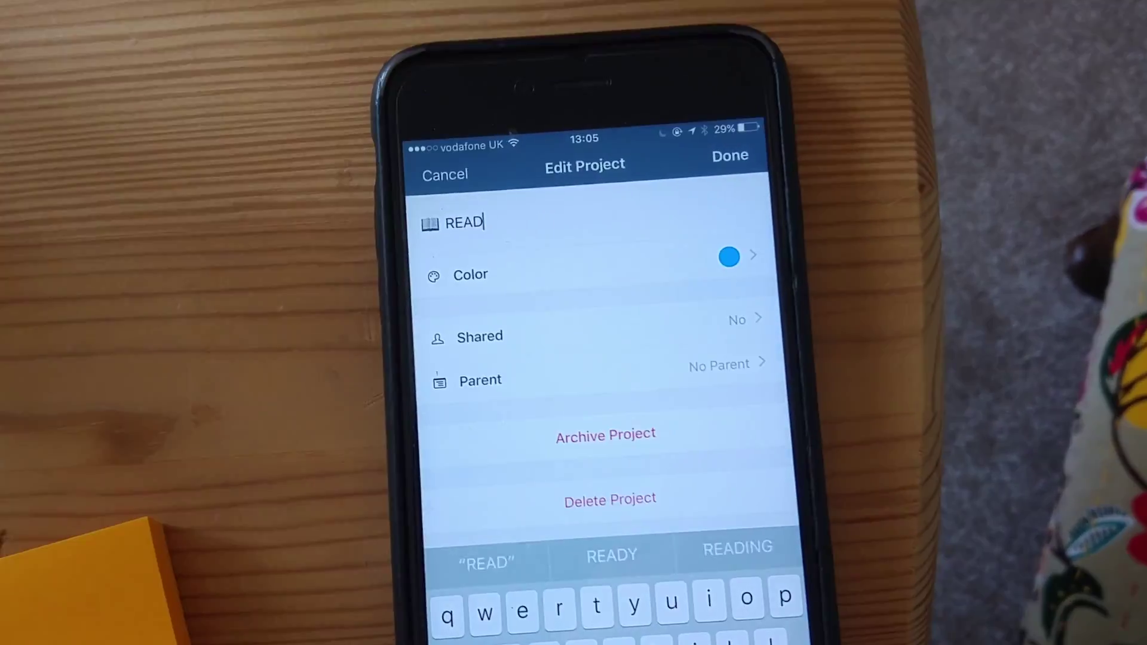
pyautogui.click(526, 642)
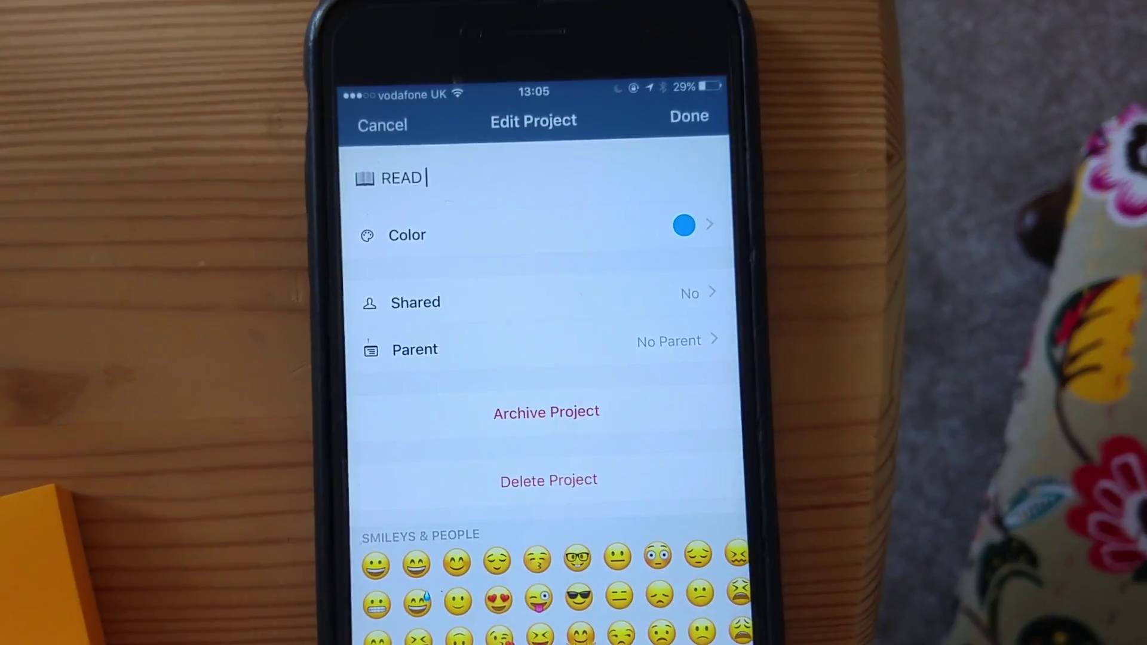
pyautogui.moveTo(478, 603); pyautogui.dragTo(734, 603)
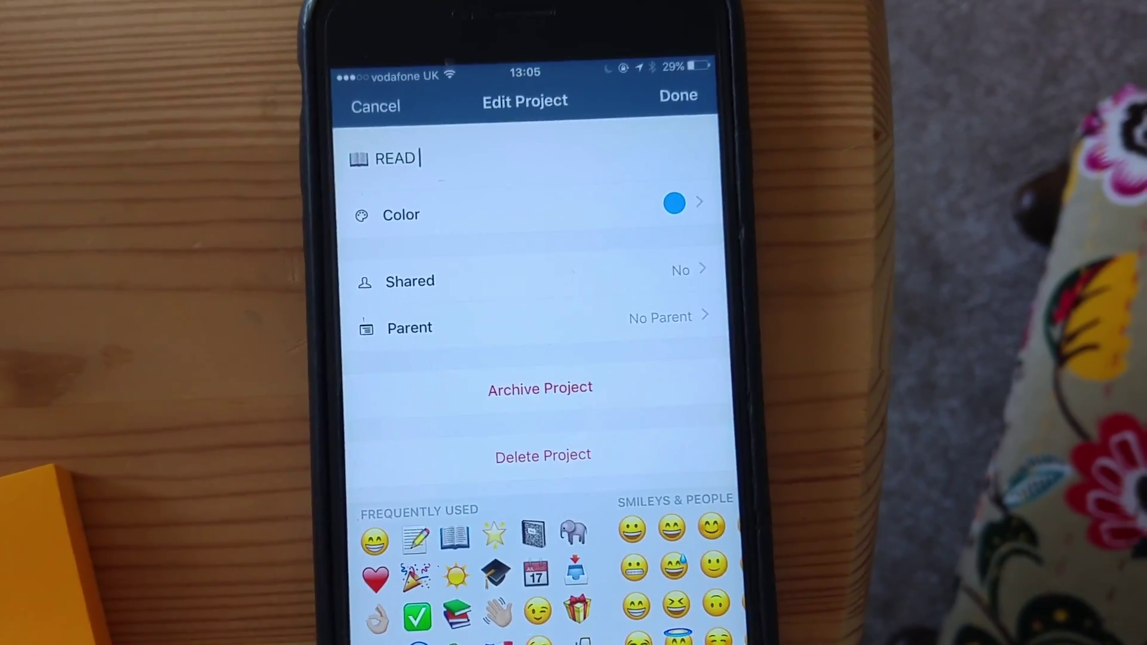
pyautogui.write('📝')
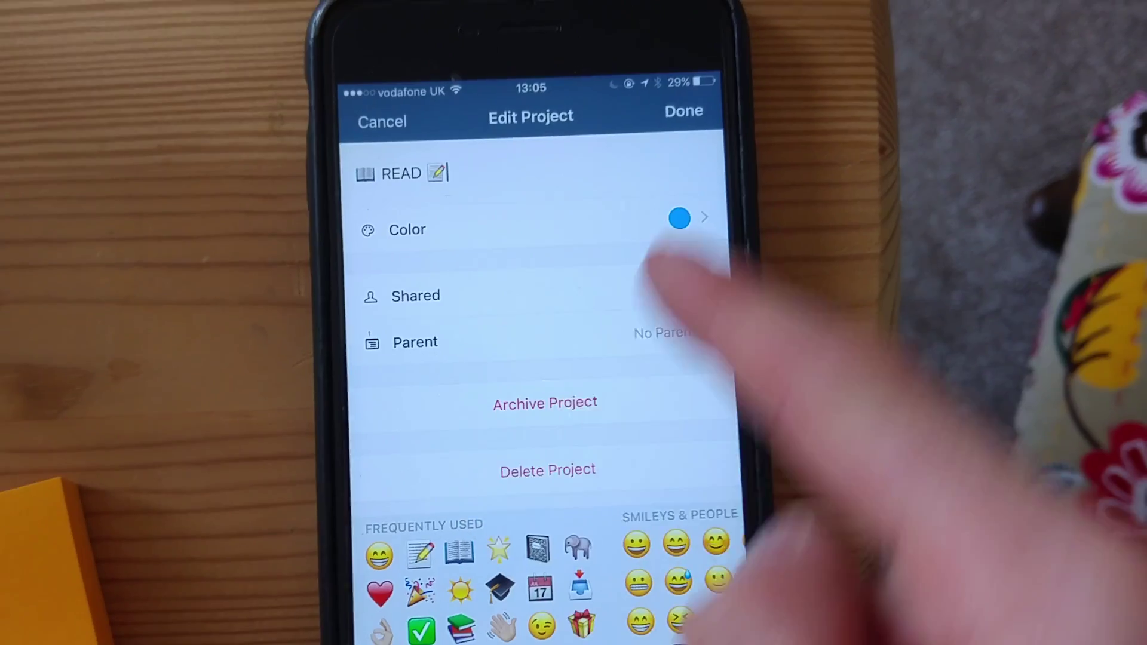
pyautogui.click(677, 96)
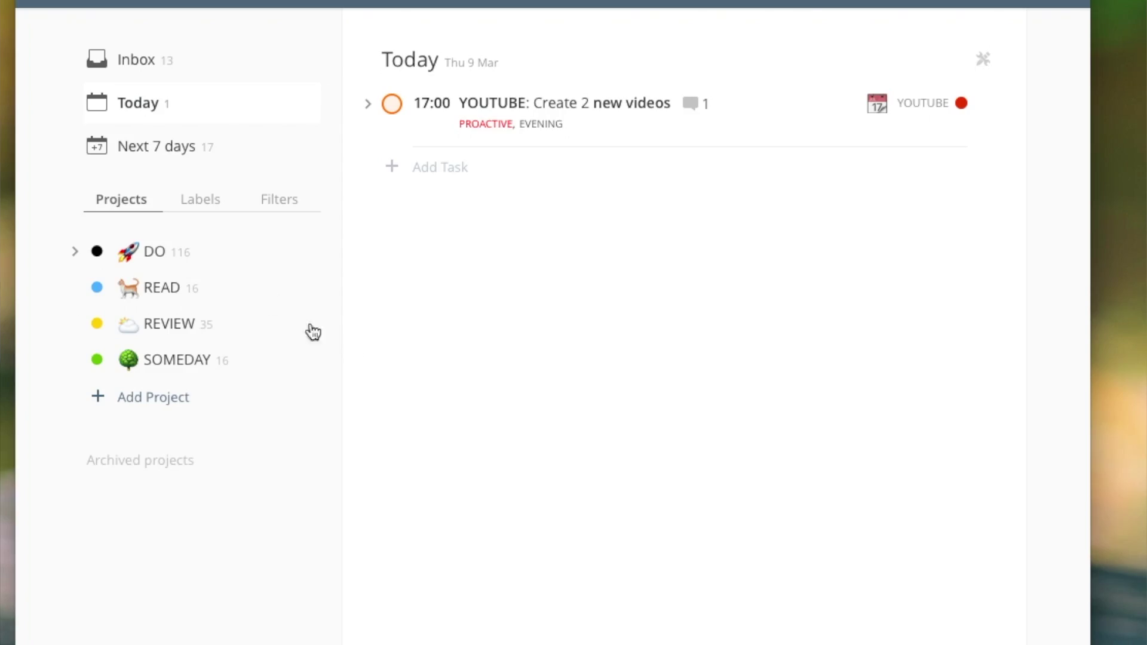
# - Expand DO in the sidebar and open its ROUTINE sub-project with five recurring tasks
pyautogui.click(75, 255)
pyautogui.scroll(-1, 213, 414)
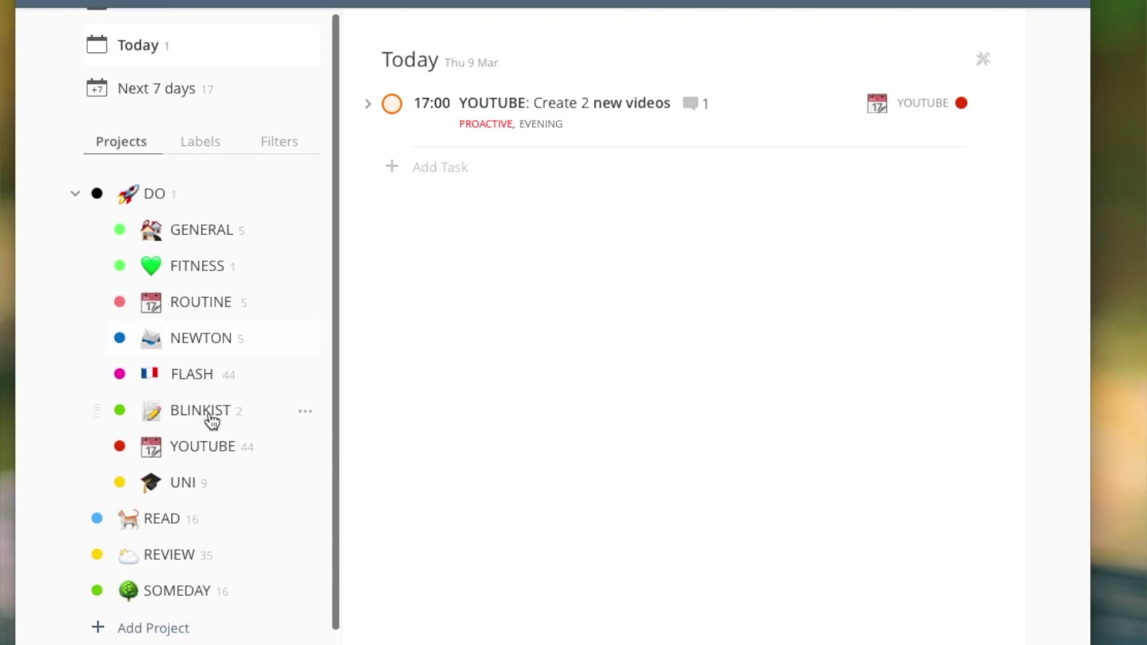
pyautogui.click(224, 305)
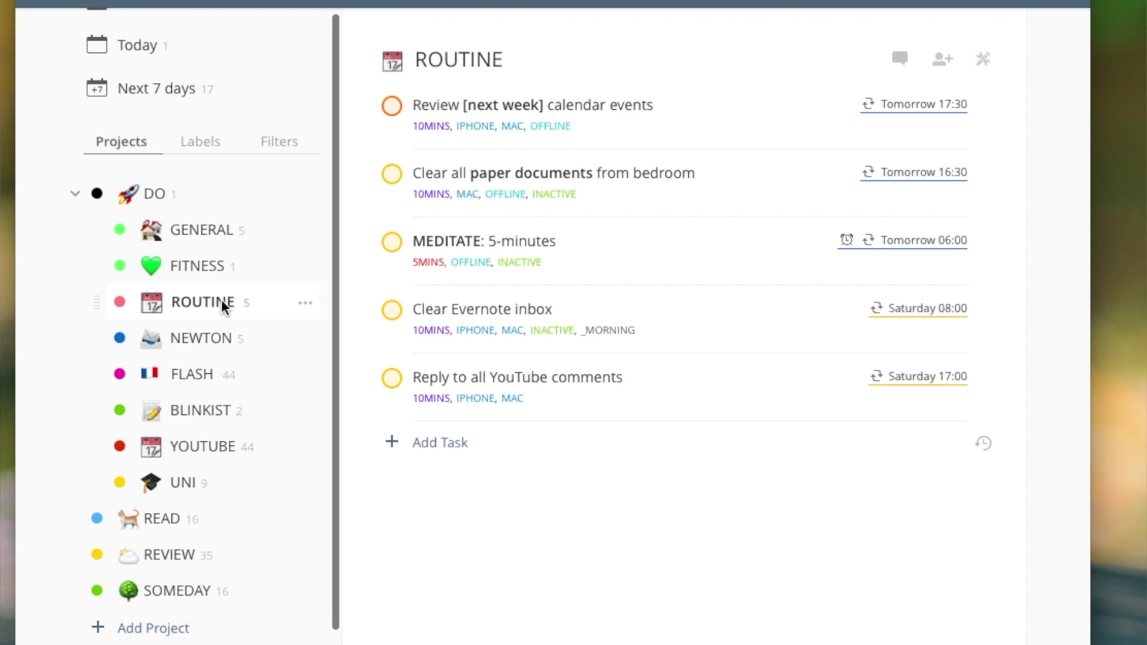